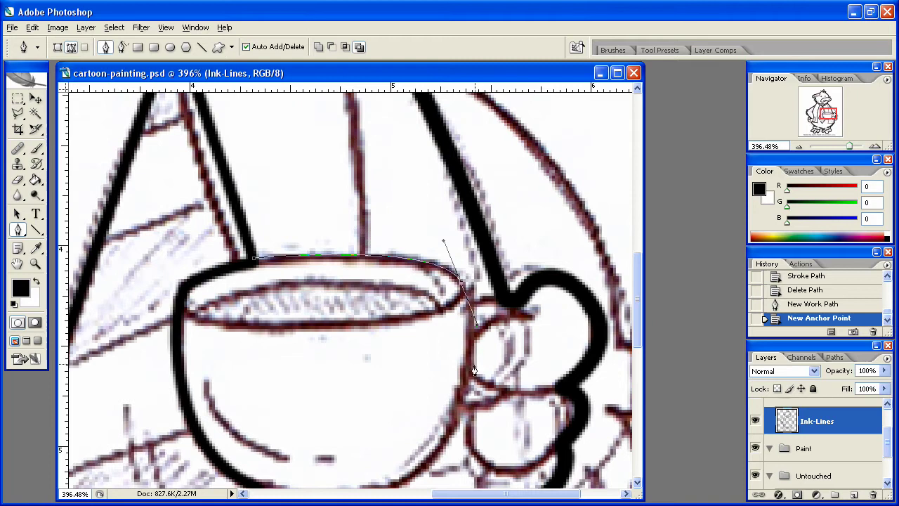
# - Continue the Pen path down the cup's far side and along its base to meet the existing ink line
pyautogui.click(469, 377)
pyautogui.scroll(-3, 470, 377)
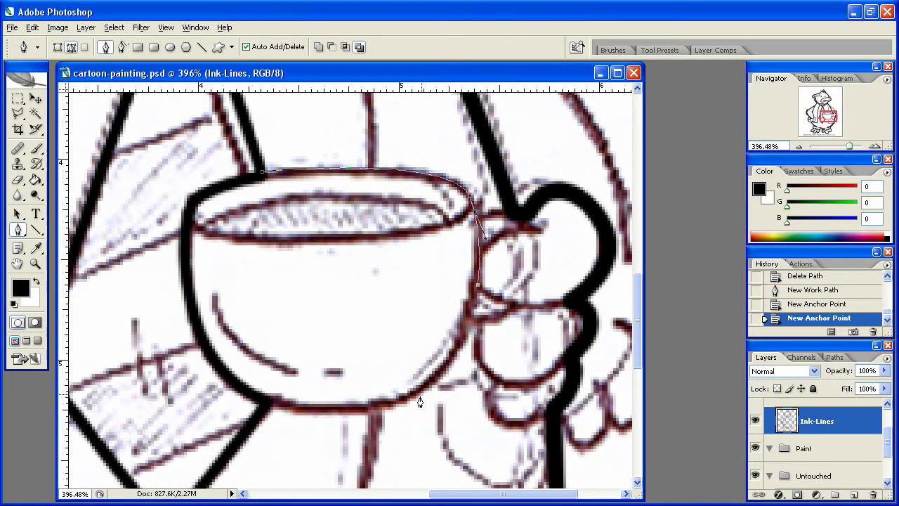
pyautogui.moveTo(379, 405); pyautogui.dragTo(305, 409)
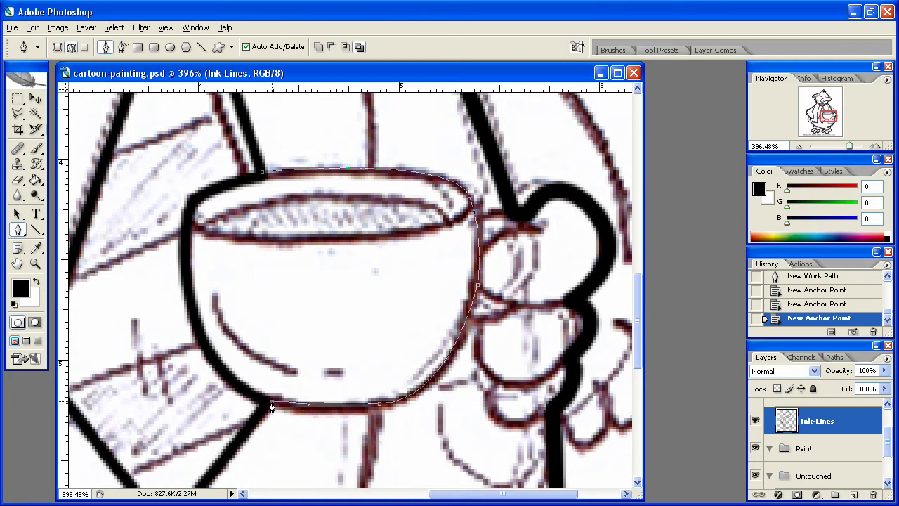
pyautogui.click(217, 390)
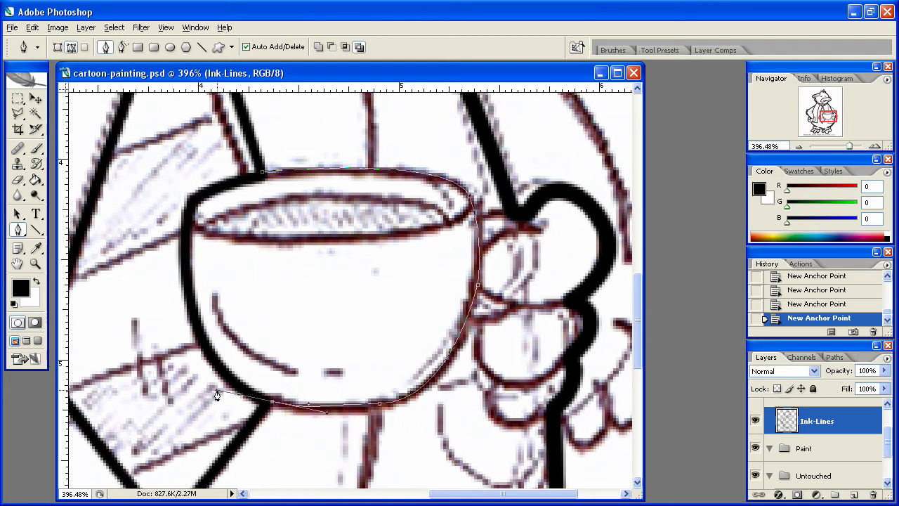
# - Stroke the cup outline path with the Brush on the Ink-Lines layer and delete the path
pyautogui.rightClick(293, 411)
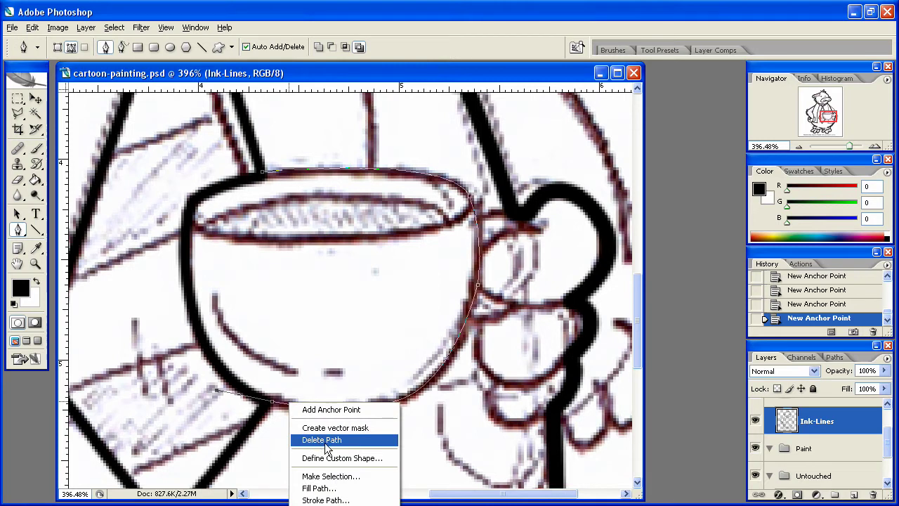
pyautogui.click(336, 500)
pyautogui.press('Return')
pyautogui.hotkey('ctrl', 'z')
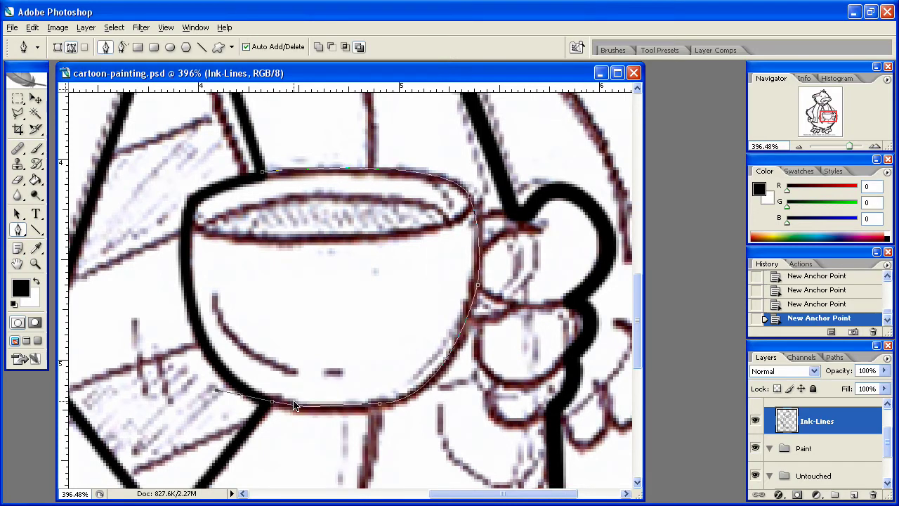
pyautogui.rightClick(288, 408)
pyautogui.click(321, 503)
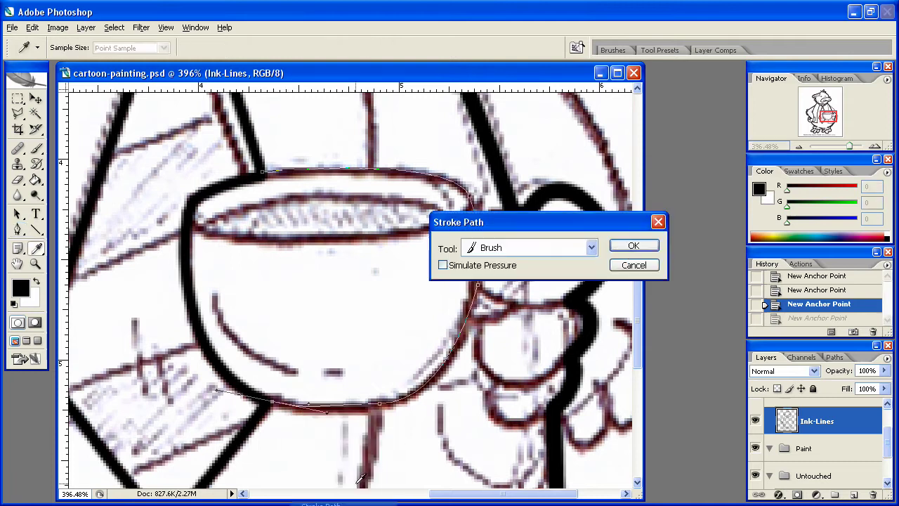
pyautogui.click(636, 244)
pyautogui.rightClick(321, 386)
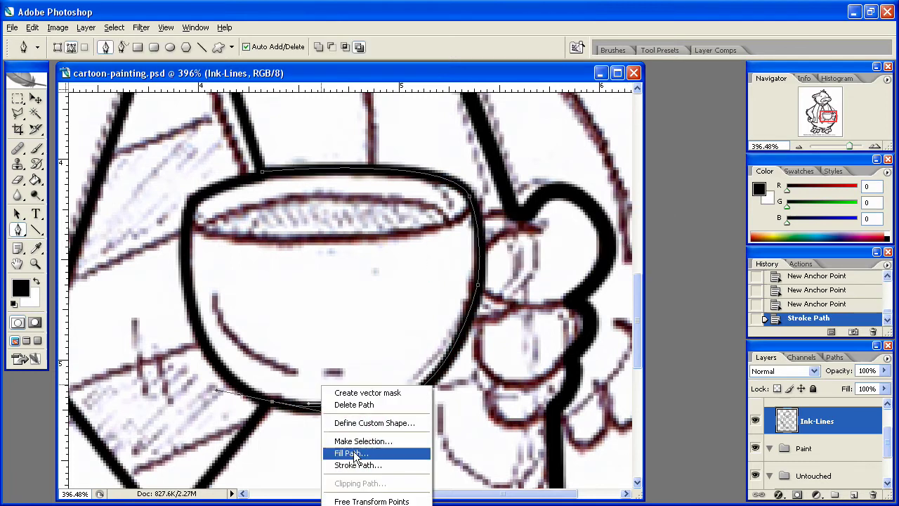
pyautogui.click(354, 405)
# - Trace the upper curled finger beside the cup with a Pen path, from the sleeve line around to the knuckle
pyautogui.moveTo(429, 309); pyautogui.dragTo(347, 272)
pyautogui.moveTo(338, 224); pyautogui.dragTo(339, 231)
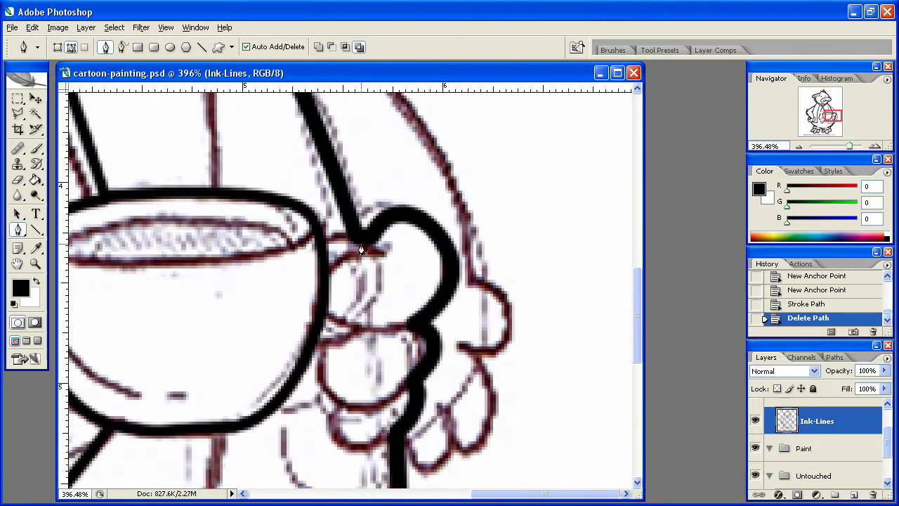
pyautogui.click(360, 242)
pyautogui.click(384, 259)
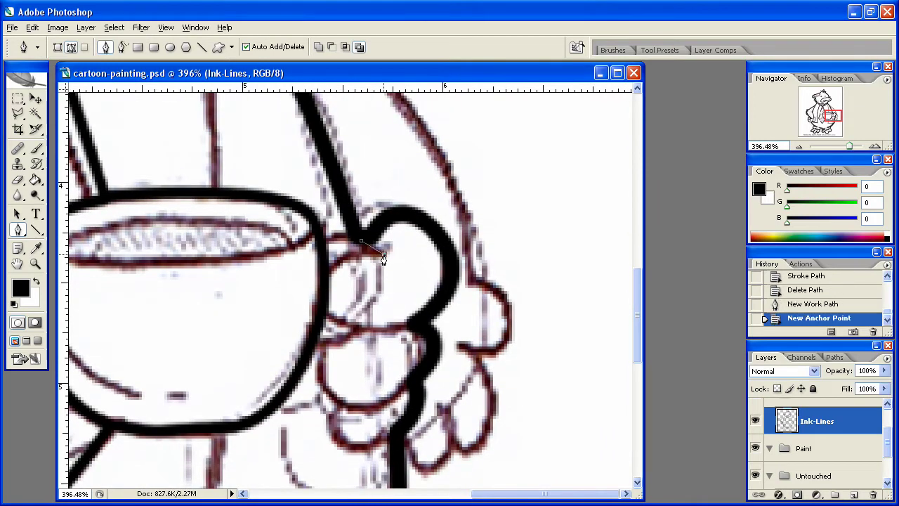
pyautogui.moveTo(325, 285); pyautogui.dragTo(325, 323)
pyautogui.click(326, 283)
pyautogui.moveTo(406, 328); pyautogui.dragTo(463, 310)
pyautogui.click(407, 329)
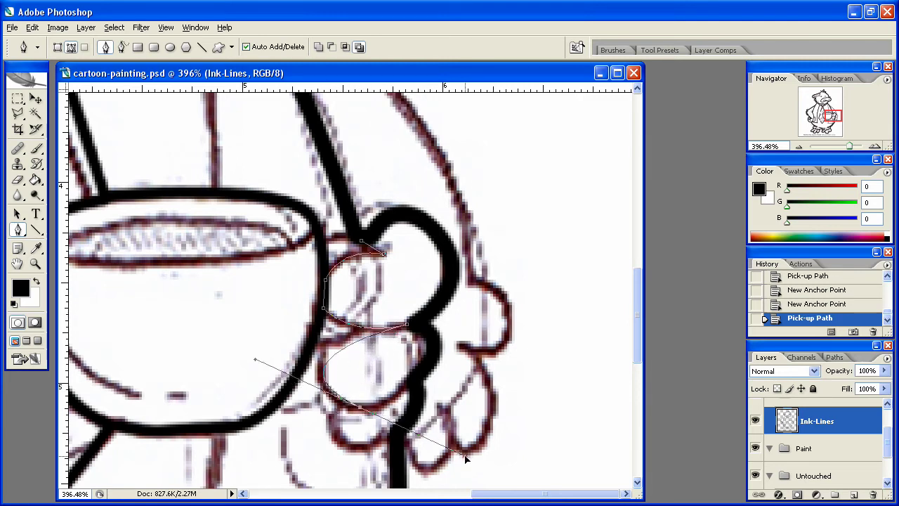
# - Extend the Pen path around the cup side and underside of the second finger
pyautogui.moveTo(326, 343)
pyautogui.mouseDown()
pyautogui.moveTo(337, 357)
pyautogui.moveTo(327, 352)
pyautogui.mouseUp()
pyautogui.click(327, 344)
pyautogui.moveTo(354, 408); pyautogui.dragTo(410, 420)
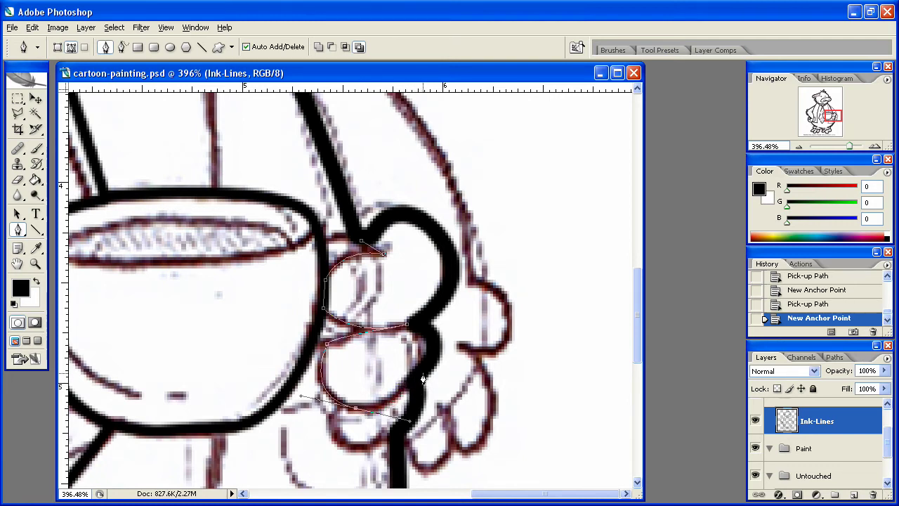
pyautogui.moveTo(427, 365)
pyautogui.mouseDown()
pyautogui.moveTo(429, 374)
pyautogui.moveTo(457, 371)
pyautogui.moveTo(480, 340)
pyautogui.moveTo(436, 325)
pyautogui.moveTo(429, 359)
pyautogui.moveTo(437, 373)
pyautogui.moveTo(434, 358)
pyautogui.moveTo(421, 370)
pyautogui.moveTo(434, 370)
pyautogui.moveTo(428, 359)
pyautogui.mouseUp()
pyautogui.rightClick(429, 359)
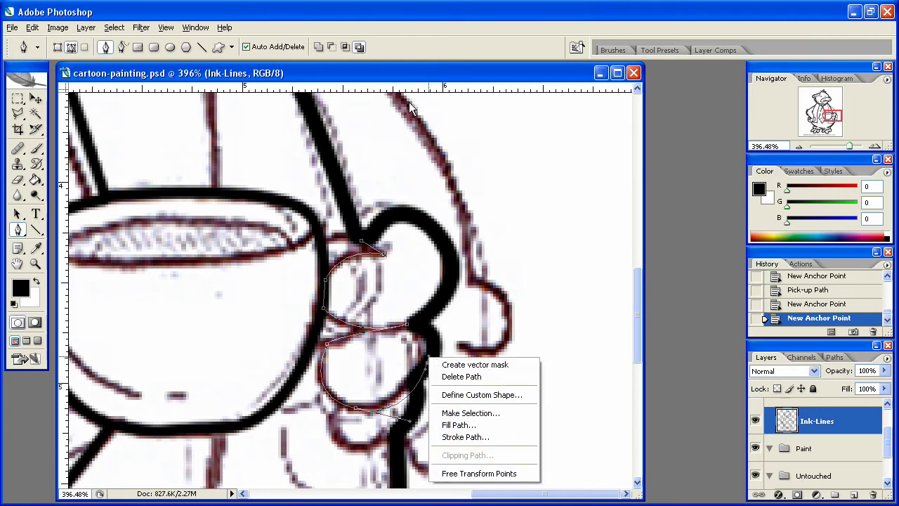
pyautogui.press('Escape')
pyautogui.hotkey('ctrl', 'z')
# - Adjust the anchor under the second finger and finish its outline up to the knuckle
pyautogui.keyDown('ctrl'); pyautogui.click(363, 411); pyautogui.keyUp('ctrl')
pyautogui.click(357, 410)
pyautogui.moveTo(411, 380); pyautogui.dragTo(424, 350)
# - Stroke the path of the two fingers with the Brush and delete the path
pyautogui.rightClick(414, 372)
pyautogui.click(438, 456)
pyautogui.press('Return')
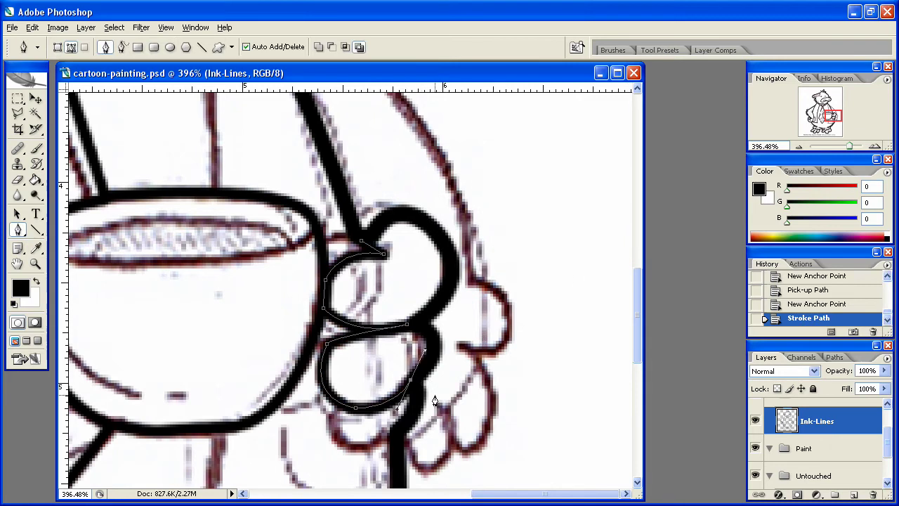
pyautogui.rightClick(411, 379)
pyautogui.click(428, 401)
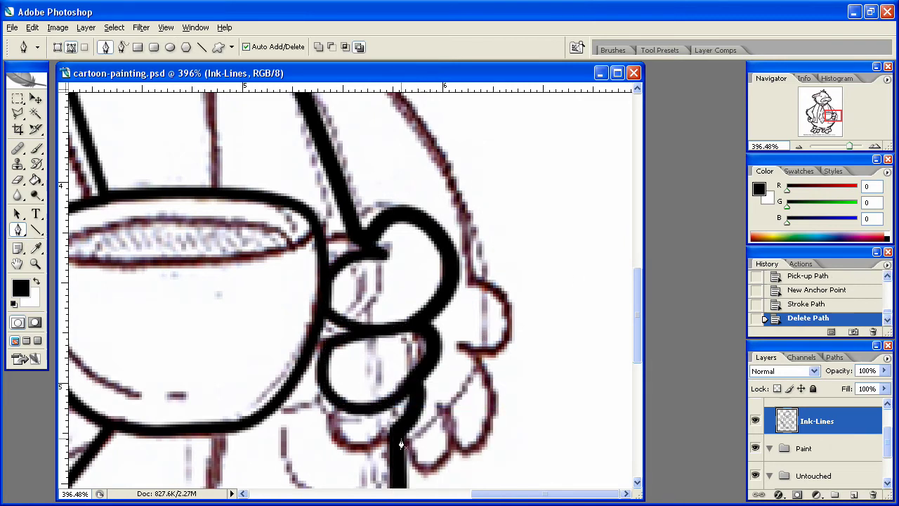
# - Ink the small lowest finger with a curved Pen path stroked with the Brush, clearing the path once stroked
pyautogui.click(340, 420)
pyautogui.moveTo(391, 439); pyautogui.dragTo(449, 398)
pyautogui.rightClick(400, 419)
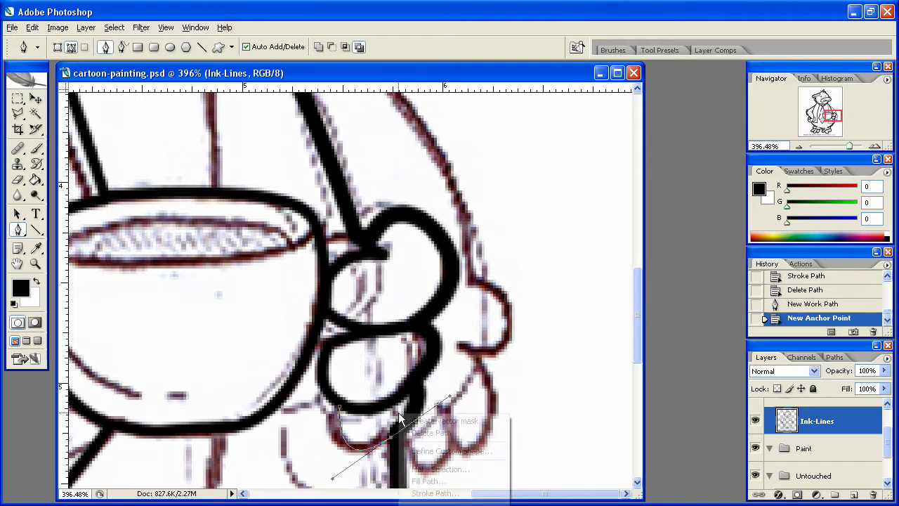
pyautogui.click(450, 494)
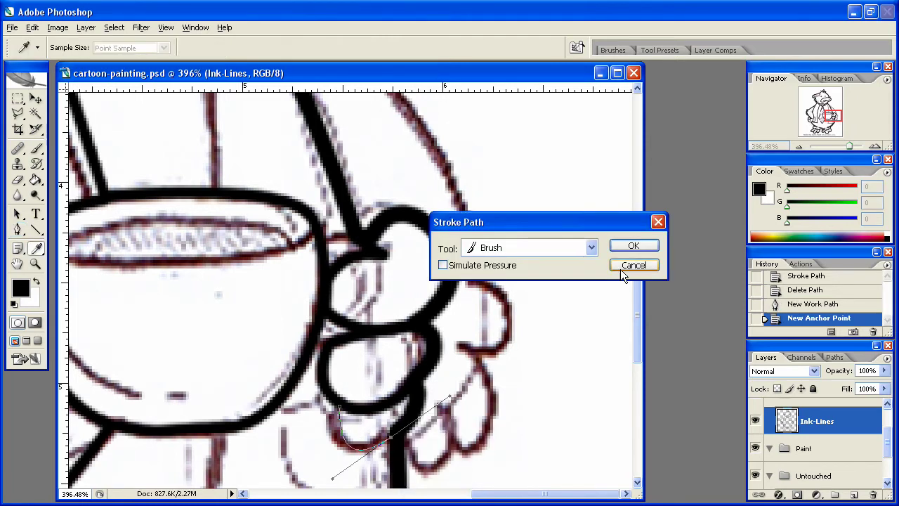
pyautogui.click(634, 245)
pyautogui.rightClick(390, 397)
pyautogui.click(414, 416)
# - Trace the jacket's front edge below the cup and its bottom hem with a Pen path
pyautogui.moveTo(366, 451); pyautogui.dragTo(422, 299)
pyautogui.click(275, 272)
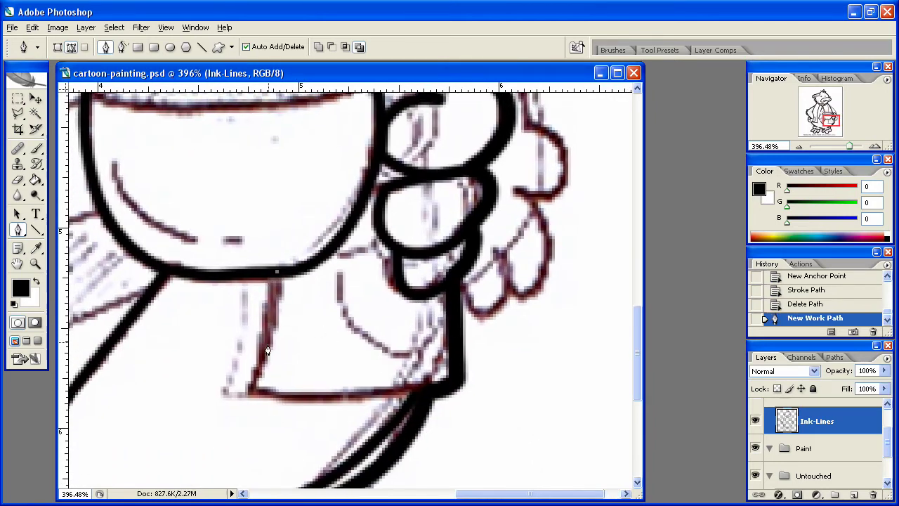
pyautogui.moveTo(253, 389); pyautogui.dragTo(232, 417)
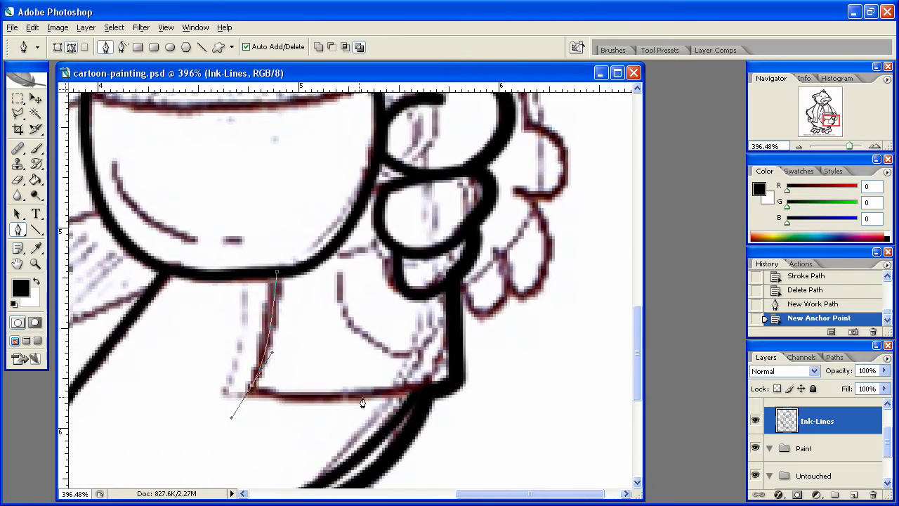
pyautogui.click(253, 391)
pyautogui.moveTo(418, 392); pyautogui.dragTo(529, 374)
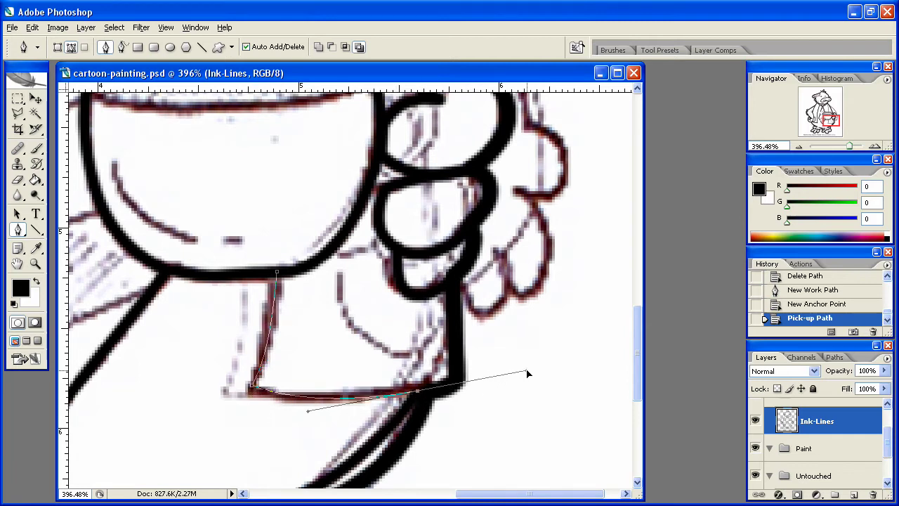
# - Stroke the jacket edge and hem path with the Brush and delete the path
pyautogui.rightClick(415, 398)
pyautogui.click(485, 476)
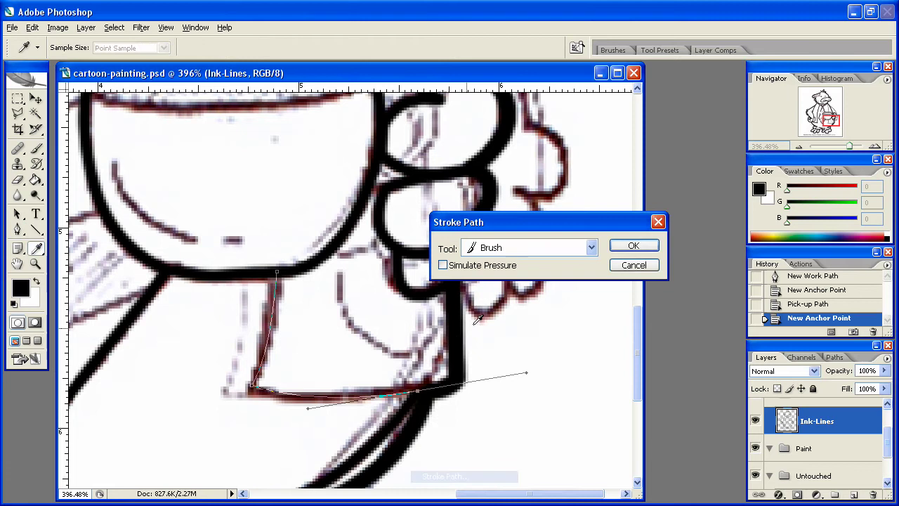
pyautogui.click(634, 245)
pyautogui.rightClick(384, 391)
pyautogui.click(411, 430)
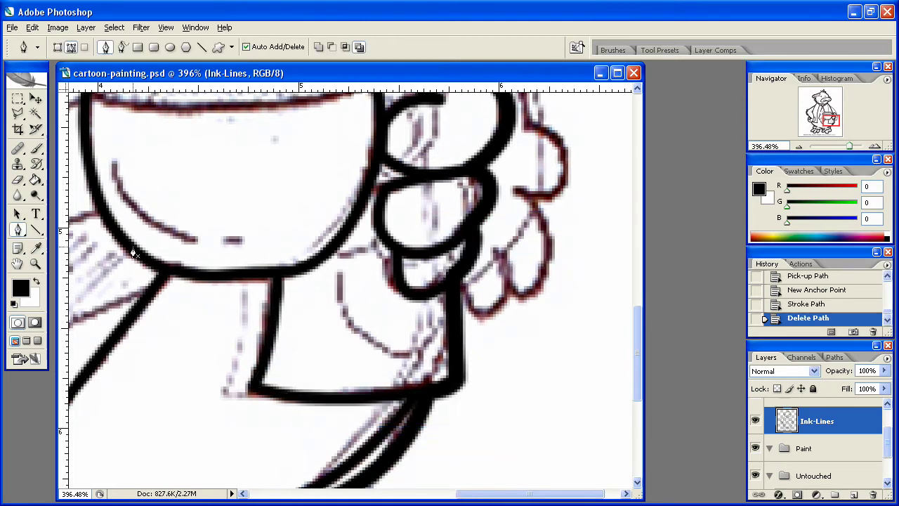
# - Review the inked lines across the whole character at 100% zoom
pyautogui.moveTo(120, 312); pyautogui.dragTo(281, 330)
pyautogui.moveTo(92, 323); pyautogui.dragTo(232, 352)
pyautogui.moveTo(77, 337); pyautogui.dragTo(176, 379)
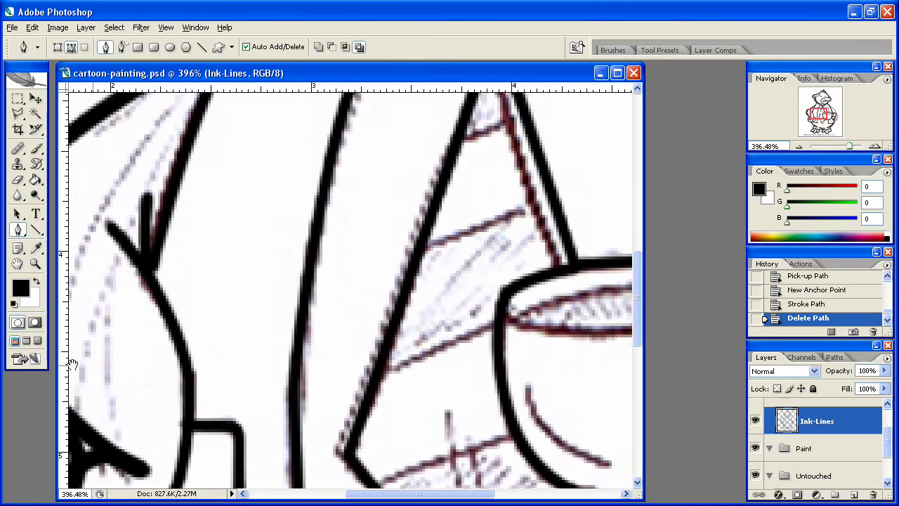
pyautogui.click(35, 264)
pyautogui.keyDown('alt'); pyautogui.click(331, 287); pyautogui.keyUp('alt')
pyautogui.keyDown('alt'); pyautogui.click(368, 284); pyautogui.keyUp('alt')
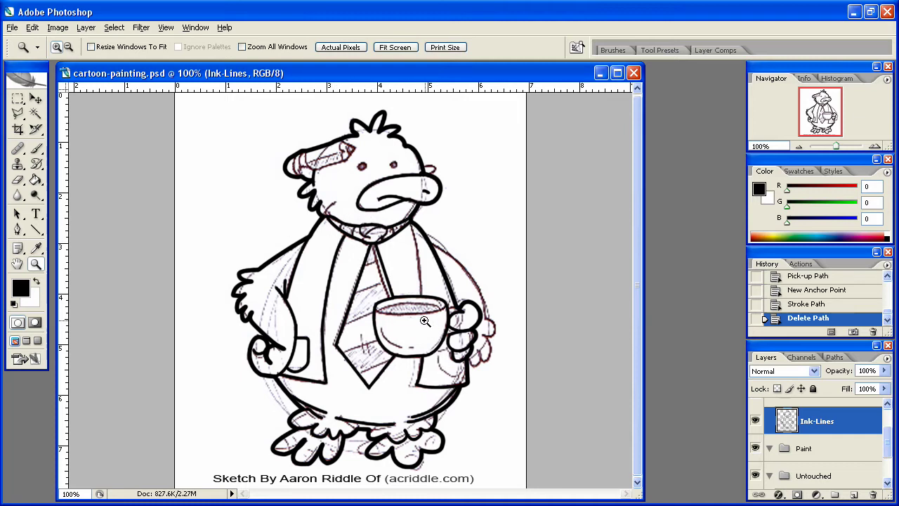
# - Trace the jacket pocket below the hand with a Pen path, from the lowest finger around to the jacket's outer edge
pyautogui.moveTo(476, 389); pyautogui.dragTo(476, 389)
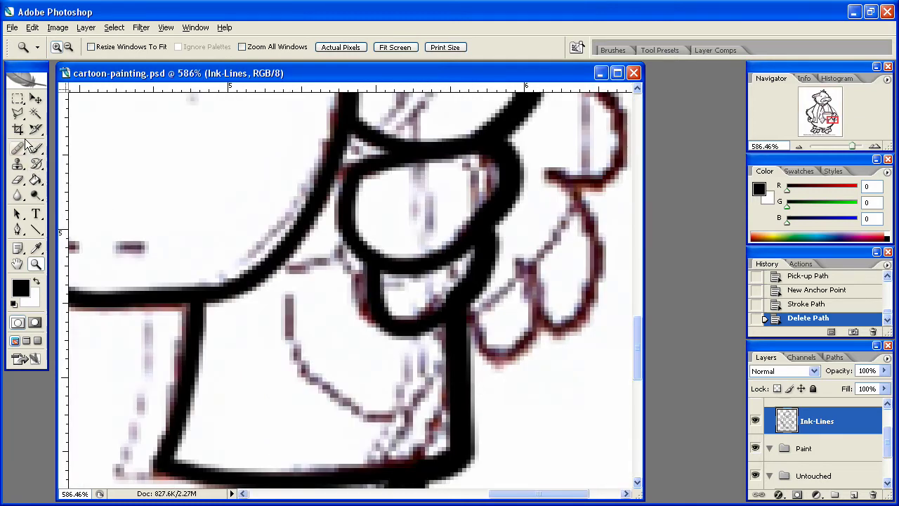
pyautogui.click(17, 230)
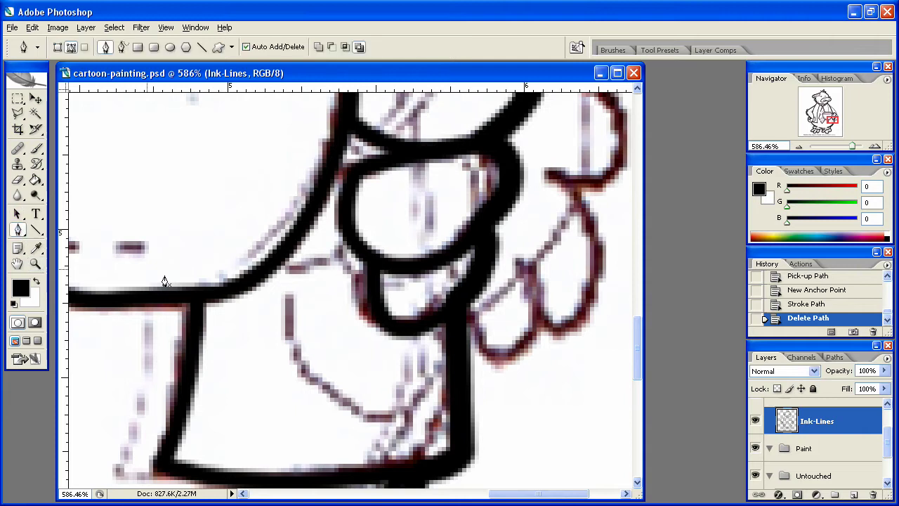
pyautogui.click(327, 257)
pyautogui.hotkey('ctrl', 'z')
pyautogui.hotkey('ctrl', 'z')
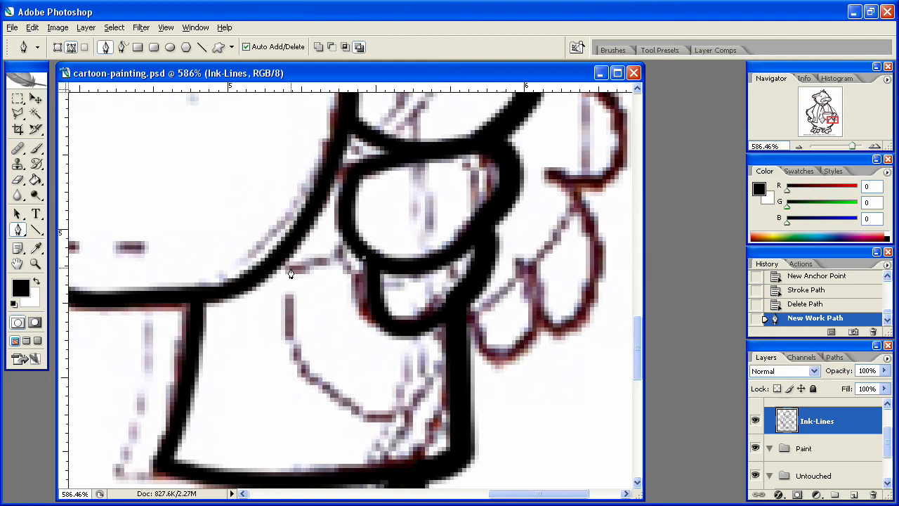
pyautogui.click(299, 271)
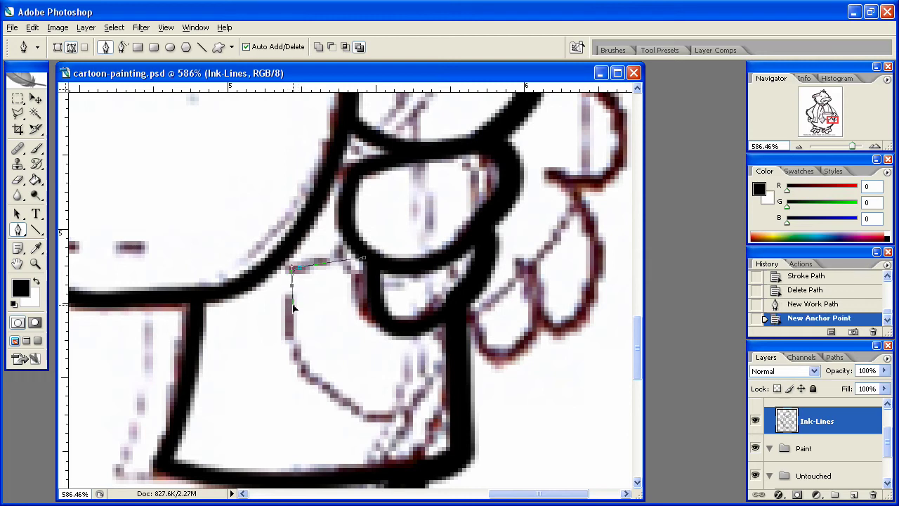
pyautogui.click(294, 306)
pyautogui.moveTo(291, 337); pyautogui.dragTo(290, 338)
pyautogui.moveTo(364, 416); pyautogui.dragTo(413, 428)
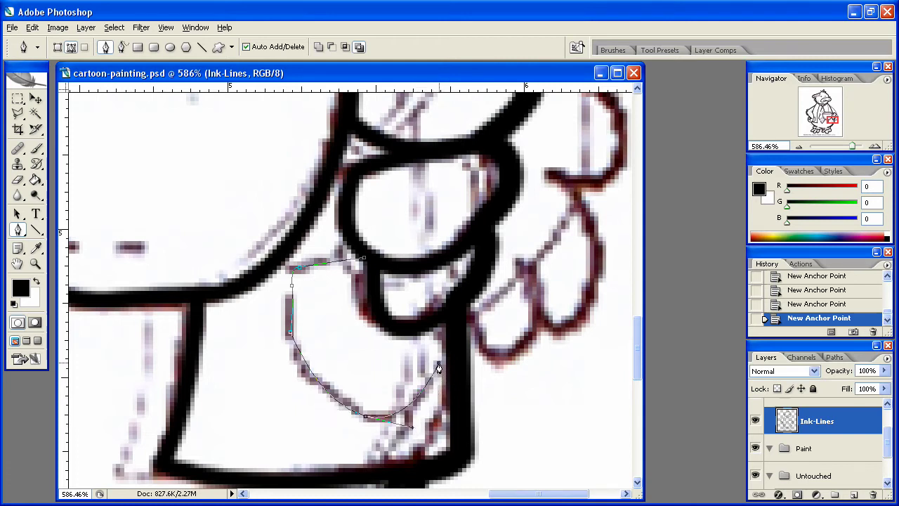
pyautogui.moveTo(451, 333); pyautogui.dragTo(453, 311)
# - Stroke the pocket path with the Brush and delete the path
pyautogui.rightClick(454, 347)
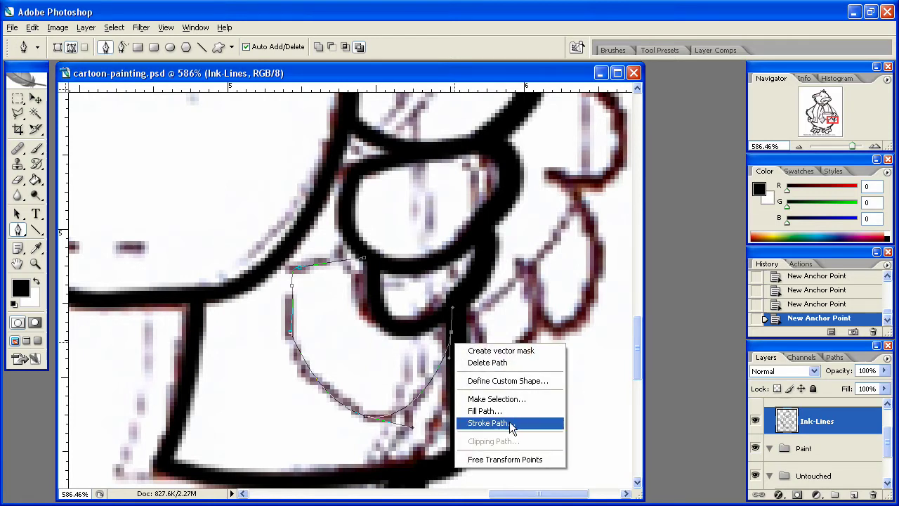
pyautogui.click(492, 424)
pyautogui.press('Return')
pyautogui.rightClick(467, 346)
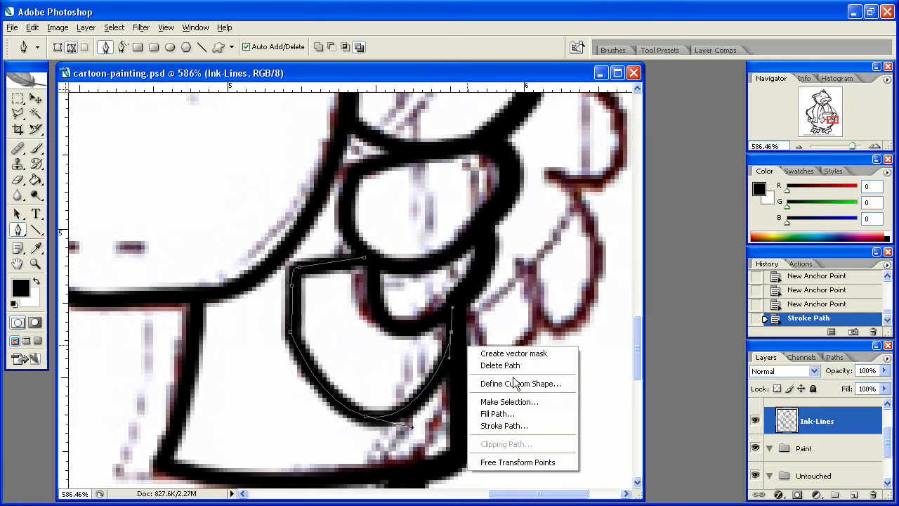
pyautogui.click(534, 366)
# - Reduce the Brush diameter to 3 px for the cup's thinner detail lines
pyautogui.click(35, 263)
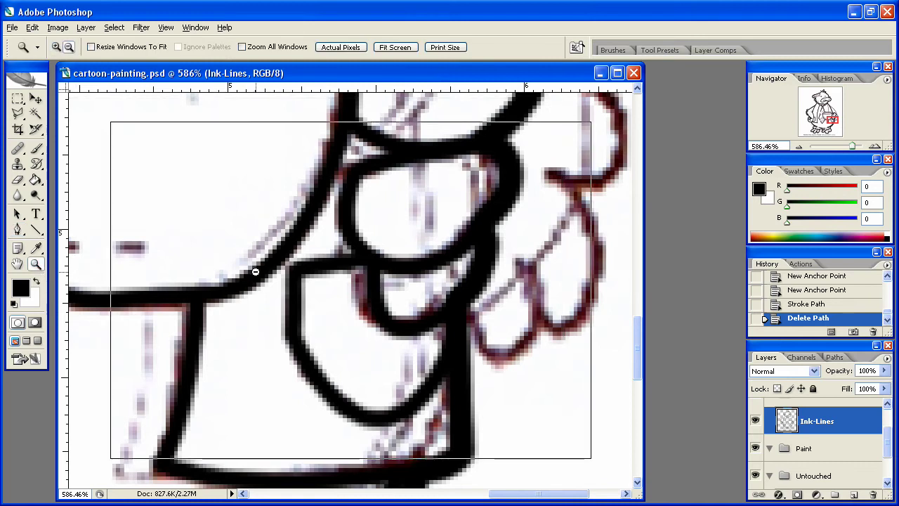
pyautogui.keyDown('alt'); pyautogui.click(257, 273); pyautogui.keyUp('alt')
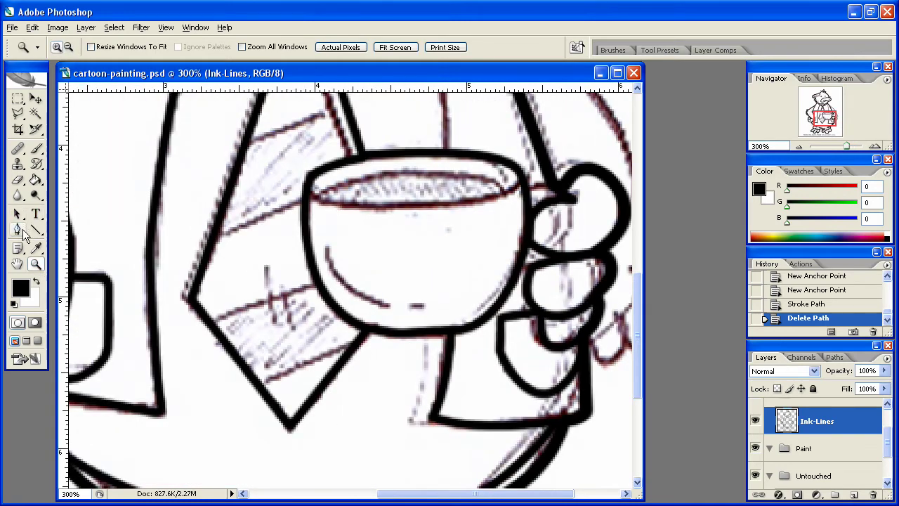
pyautogui.click(18, 230)
pyautogui.press('b')
pyautogui.rightClick(207, 188)
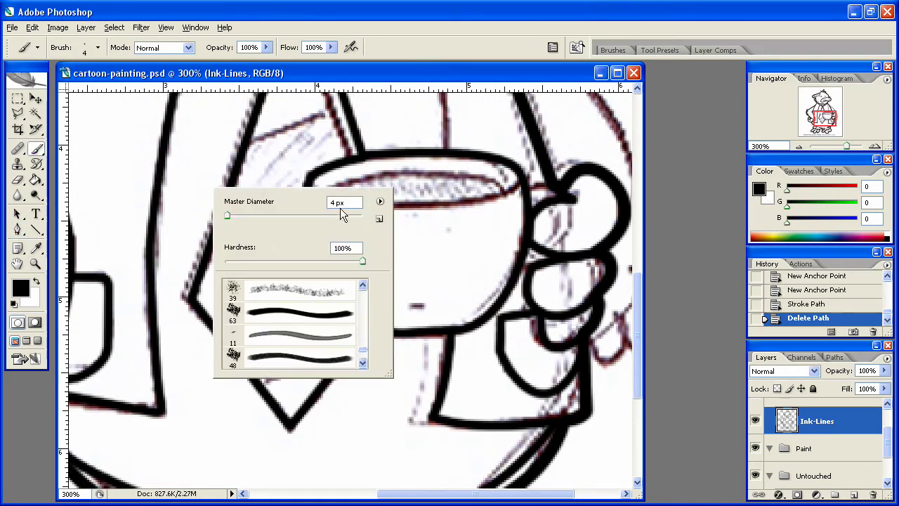
pyautogui.click(156, 73)
# - Trace the curved highlight line inside the cup with a Pen path, stroke it with the Brush and delete the path
pyautogui.click(18, 230)
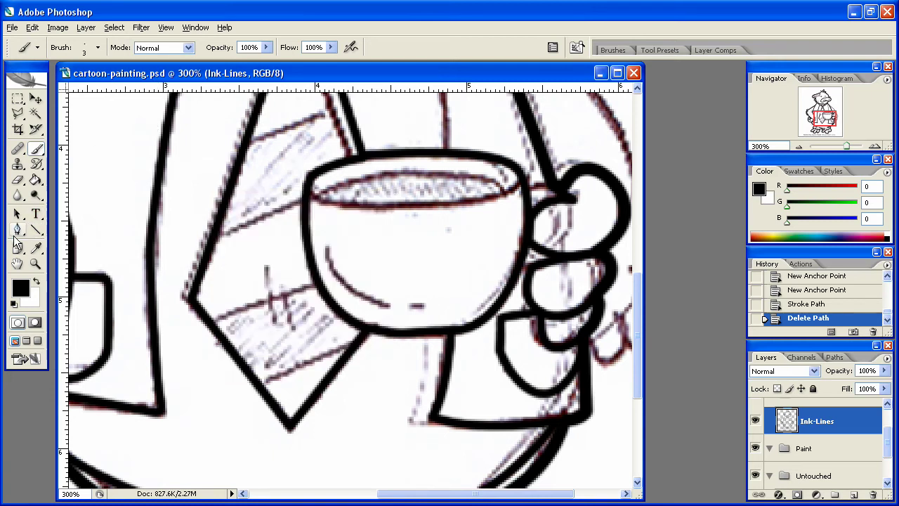
pyautogui.click(327, 251)
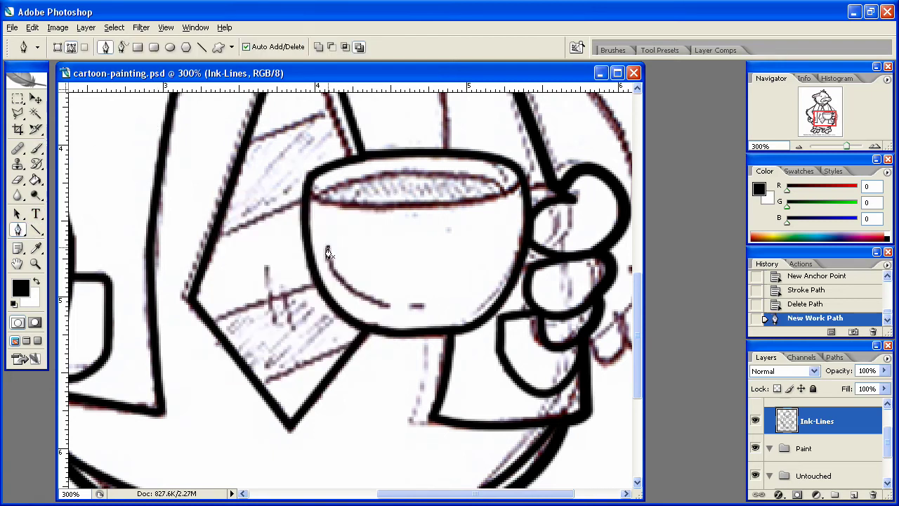
pyautogui.moveTo(395, 313)
pyautogui.mouseDown()
pyautogui.moveTo(442, 316)
pyautogui.moveTo(412, 316)
pyautogui.mouseUp()
pyautogui.rightClick(400, 310)
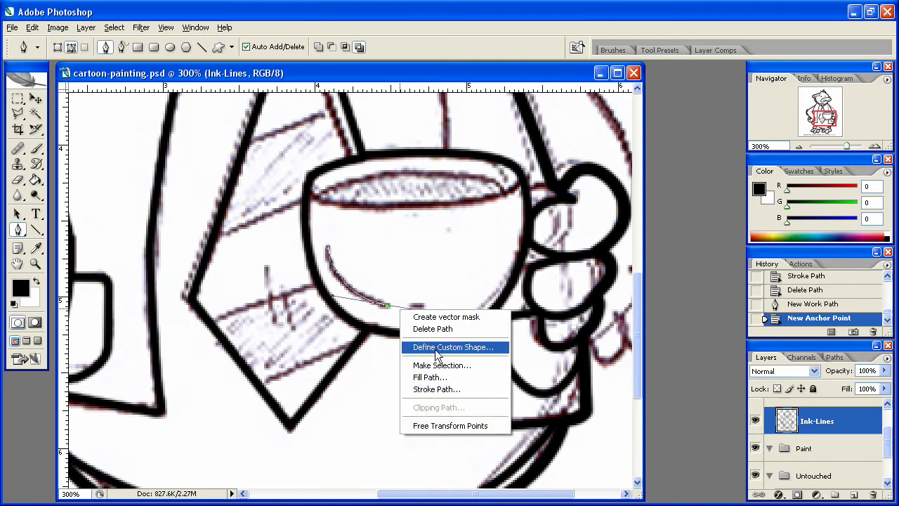
pyautogui.click(450, 389)
pyautogui.click(615, 246)
pyautogui.rightClick(416, 285)
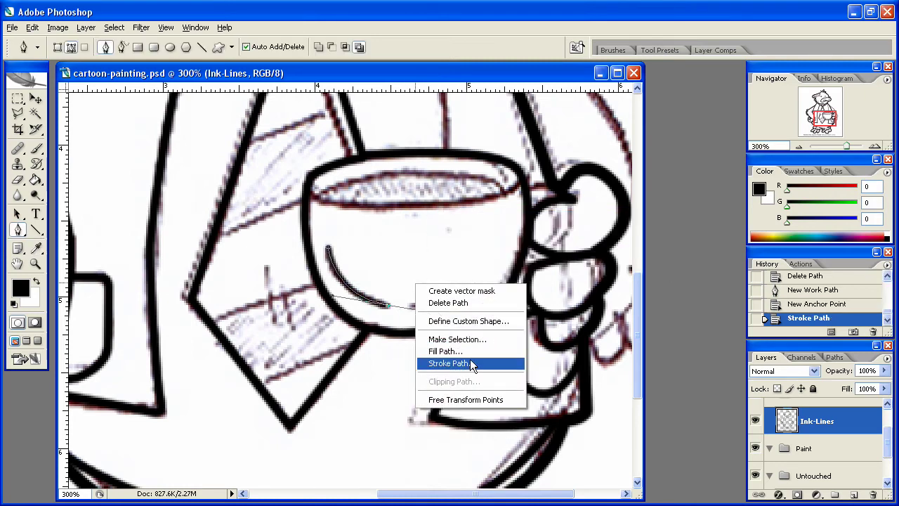
pyautogui.click(453, 304)
# - Ink the short dash beside the cup's highlight curve by stroking a straight Pen path with the Brush, then delete the path
pyautogui.click(410, 306)
pyautogui.click(426, 306)
pyautogui.rightClick(428, 305)
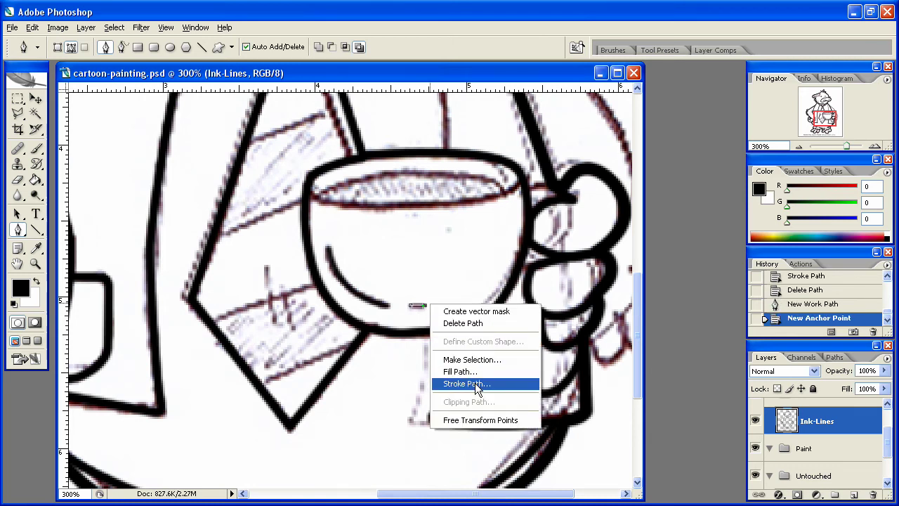
pyautogui.click(466, 384)
pyautogui.click(629, 244)
pyautogui.rightClick(498, 306)
pyautogui.click(533, 325)
# - Trace the coffee surface inside the cup as a closed, curved Pen path
pyautogui.scroll(2, 408, 258)
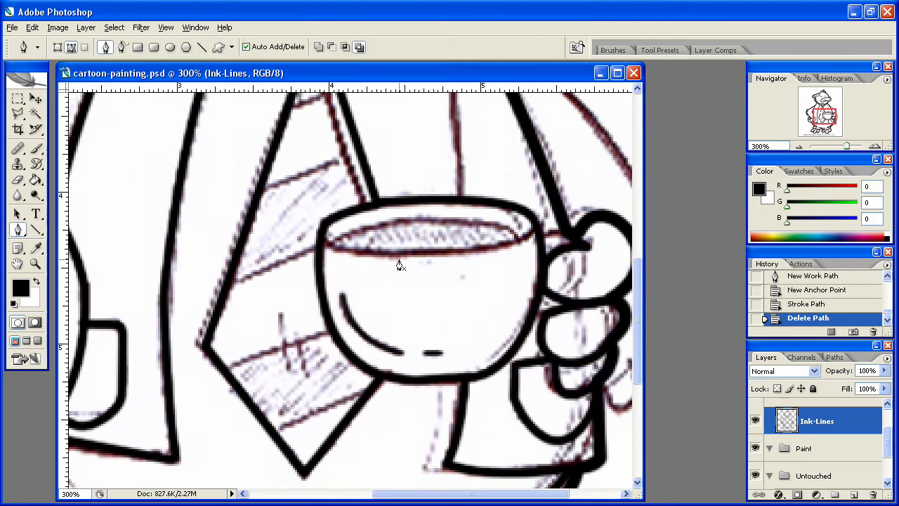
pyautogui.click(330, 243)
pyautogui.moveTo(517, 244); pyautogui.dragTo(601, 285)
pyautogui.click(517, 244)
pyautogui.moveTo(331, 245); pyautogui.dragTo(242, 220)
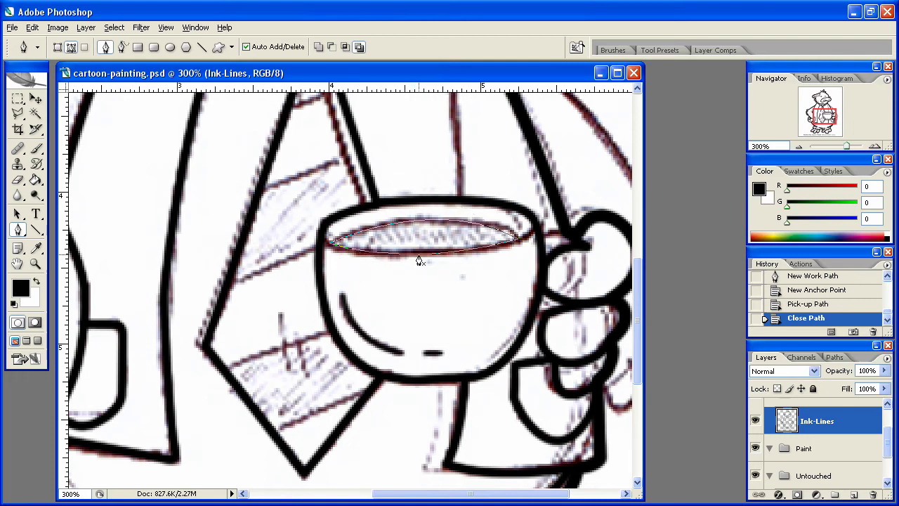
pyautogui.click(526, 243)
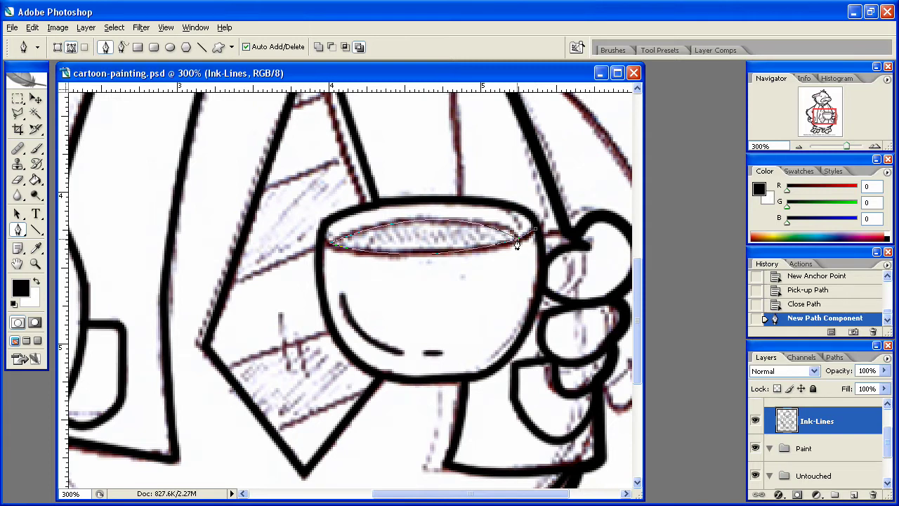
pyautogui.click(506, 243)
pyautogui.rightClick(505, 242)
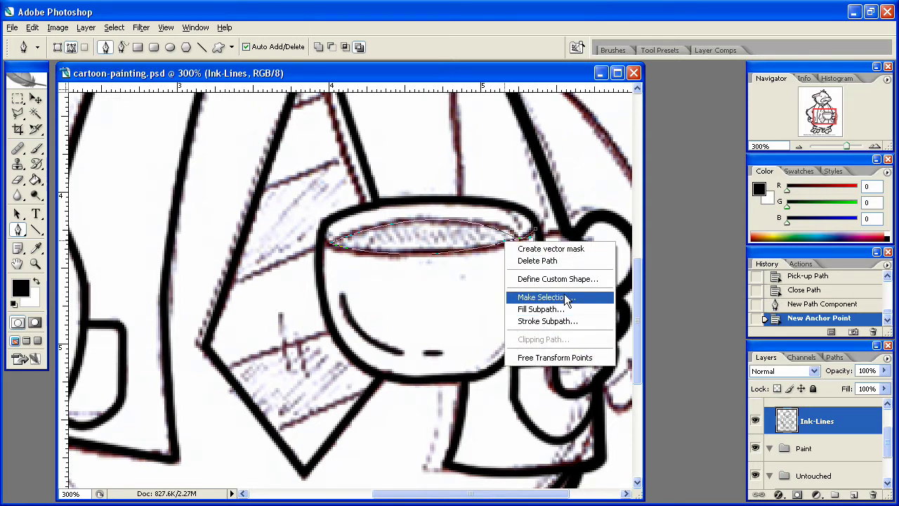
pyautogui.press('Escape')
pyautogui.hotkey('ctrl', 'alt', 'z')
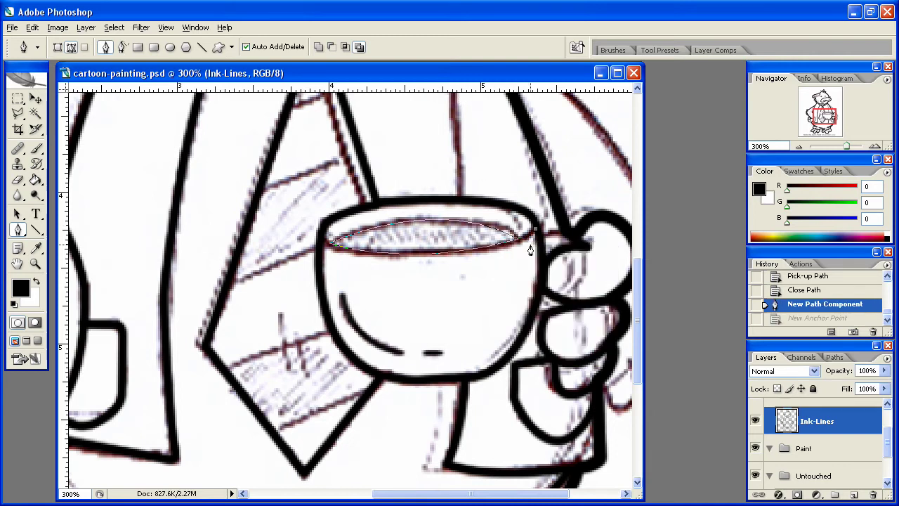
pyautogui.hotkey('ctrl', 'alt', 'z')
# - Stroke the closed coffee-surface path with the Brush and delete the path
pyautogui.rightClick(514, 245)
pyautogui.click(548, 326)
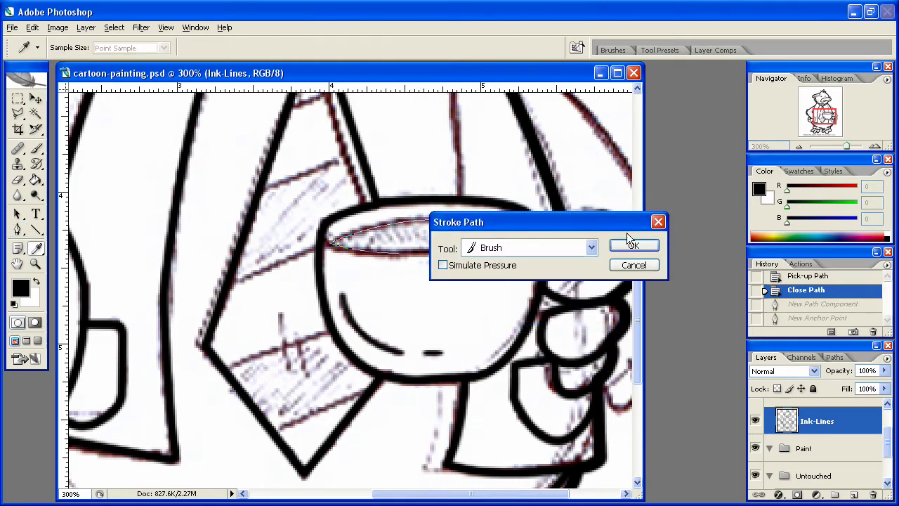
pyautogui.click(627, 236)
pyautogui.rightClick(451, 241)
pyautogui.click(484, 259)
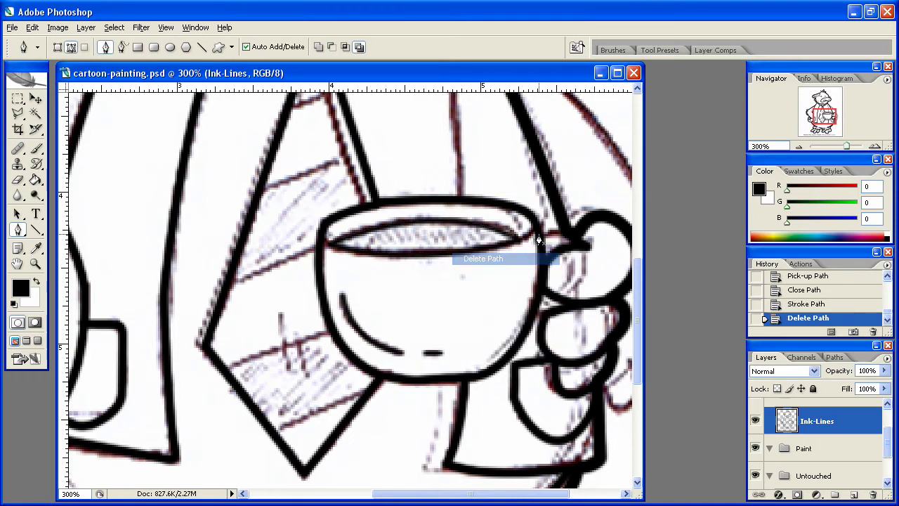
# - Ink the short curve joining the coffee surface's hand-side end to the cup rim with a Brush-stroked Pen path, then delete the path
pyautogui.click(530, 237)
pyautogui.click(535, 215)
pyautogui.rightClick(539, 228)
pyautogui.click(570, 311)
pyautogui.click(630, 246)
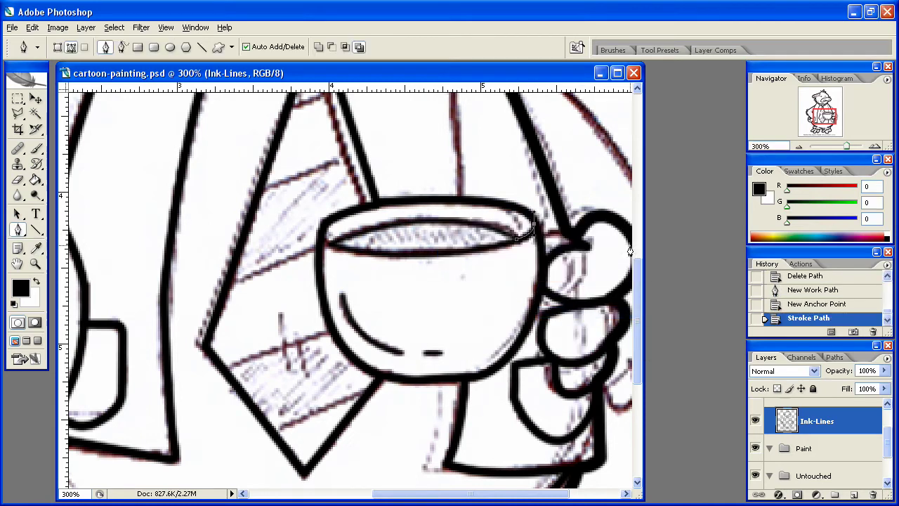
pyautogui.rightClick(334, 248)
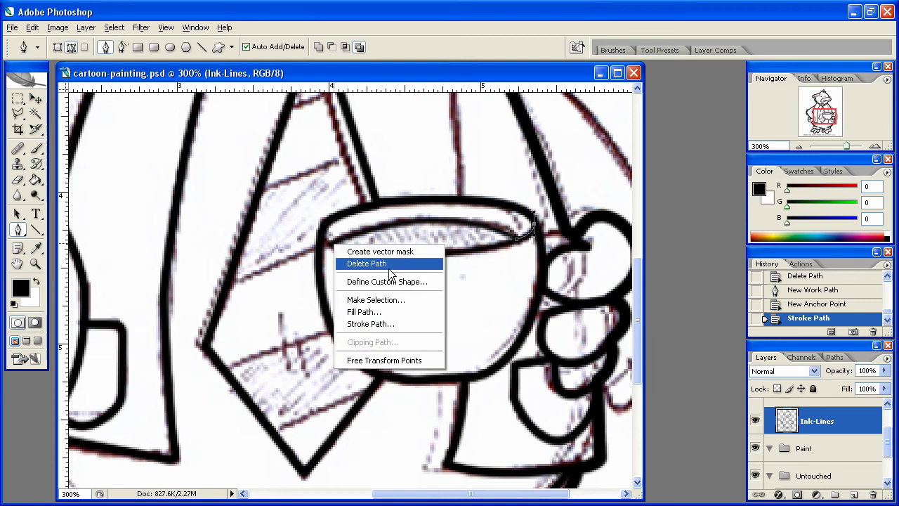
pyautogui.click(366, 262)
# - Connect the coffee surface's tie-side end to the cup's outline with a short Brush-stroked Pen path, then delete the path
pyautogui.click(332, 251)
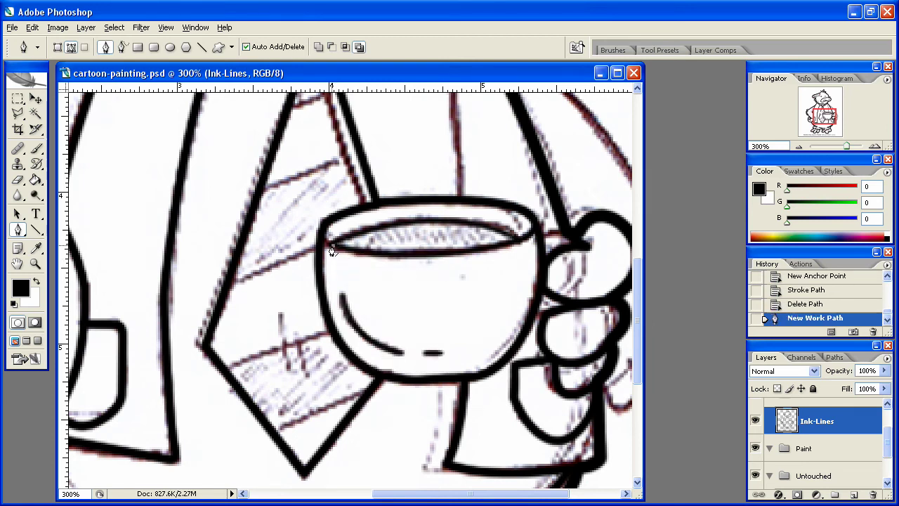
pyautogui.click(321, 243)
pyautogui.rightClick(322, 243)
pyautogui.click(366, 342)
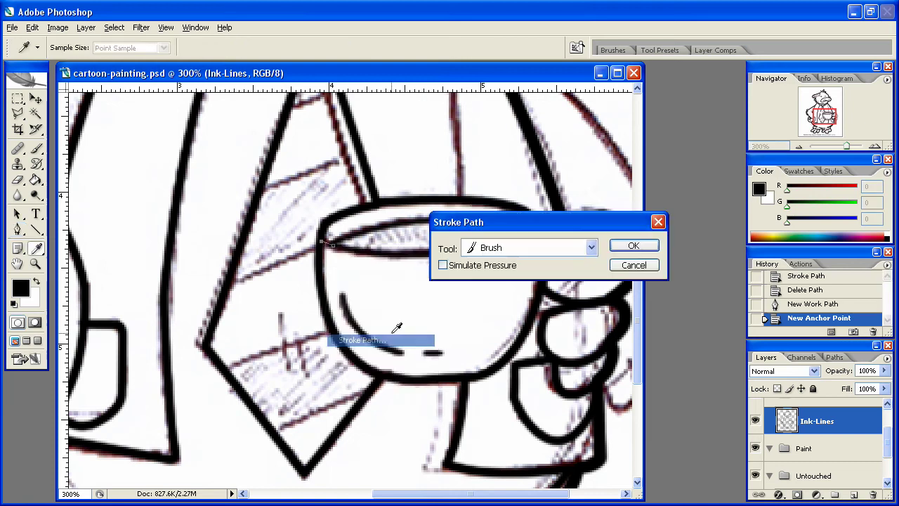
pyautogui.click(632, 246)
pyautogui.rightClick(350, 248)
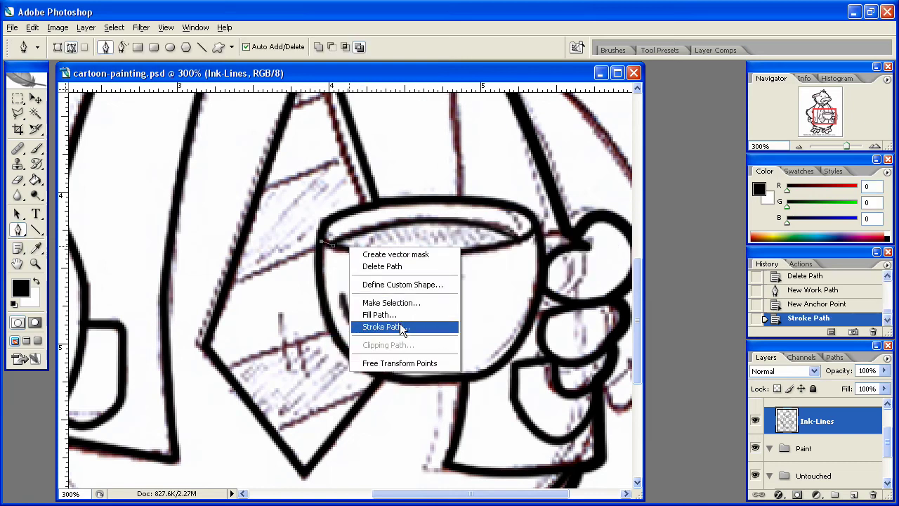
pyautogui.click(398, 273)
# - Trace the shirt line from the collar down to the cup rim with a curved Pen path, stroke it with the Brush and delete the path
pyautogui.scroll(5, 412, 368)
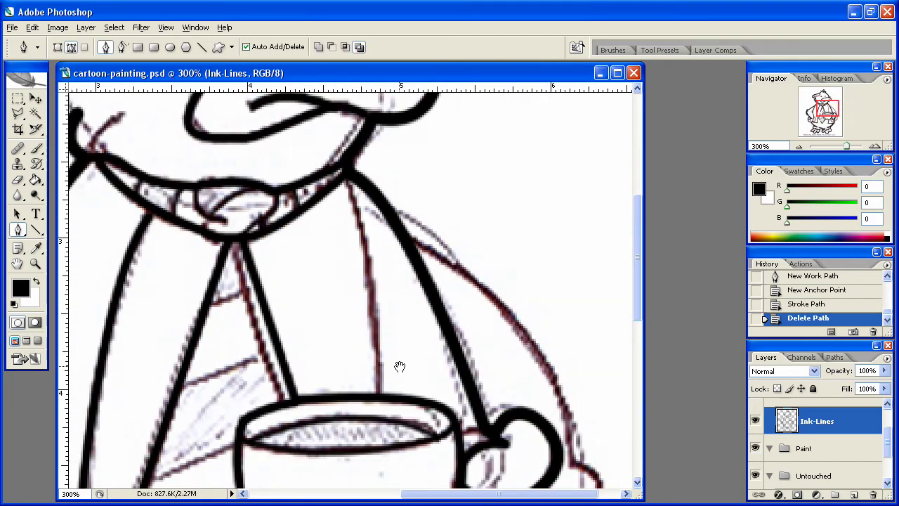
pyautogui.click(348, 167)
pyautogui.moveTo(380, 378); pyautogui.dragTo(367, 486)
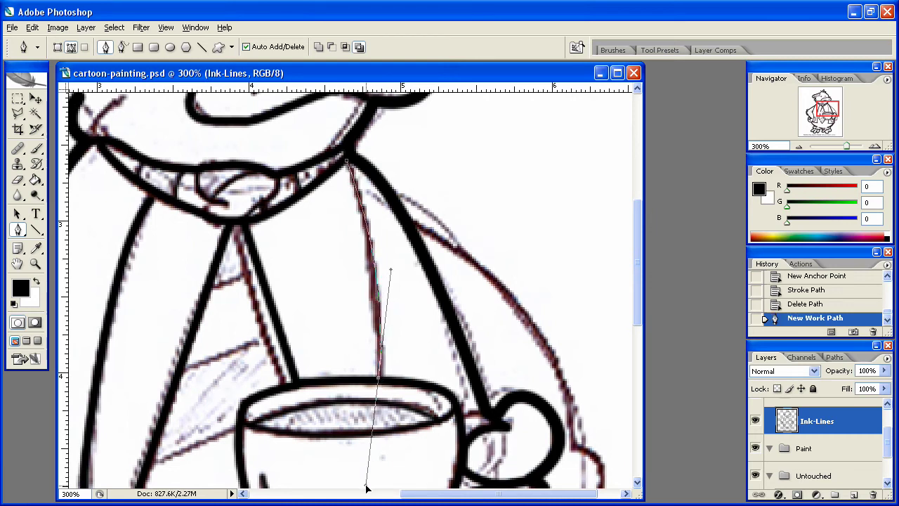
pyautogui.rightClick(381, 344)
pyautogui.click(435, 438)
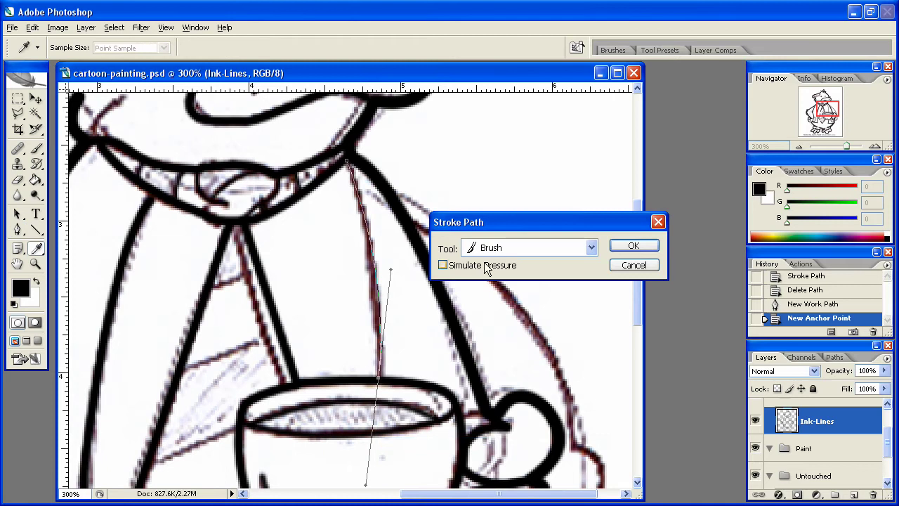
pyautogui.click(637, 246)
pyautogui.rightClick(348, 280)
pyautogui.click(396, 297)
# - Ink the lower edge of the tie's bottom stripe by stroking a straight Pen path with the Brush, then delete the path
pyautogui.moveTo(308, 327); pyautogui.dragTo(444, 144)
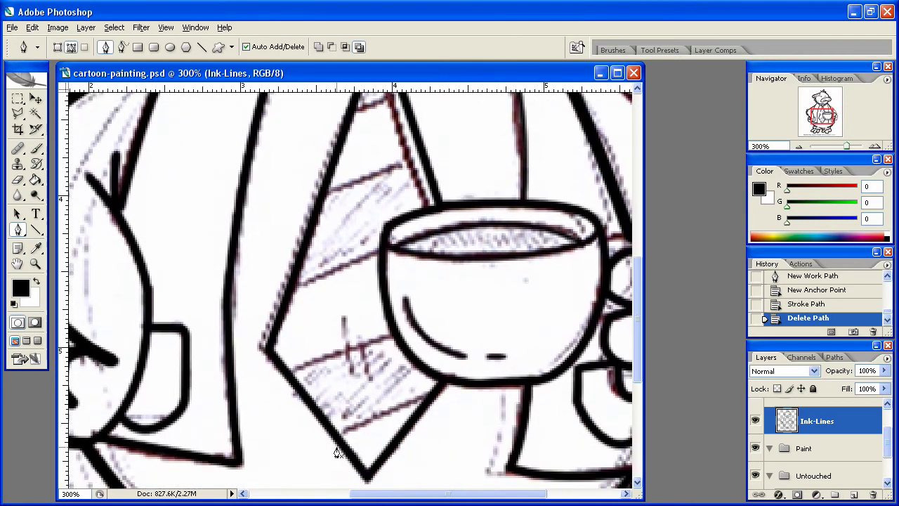
pyautogui.click(338, 434)
pyautogui.click(430, 399)
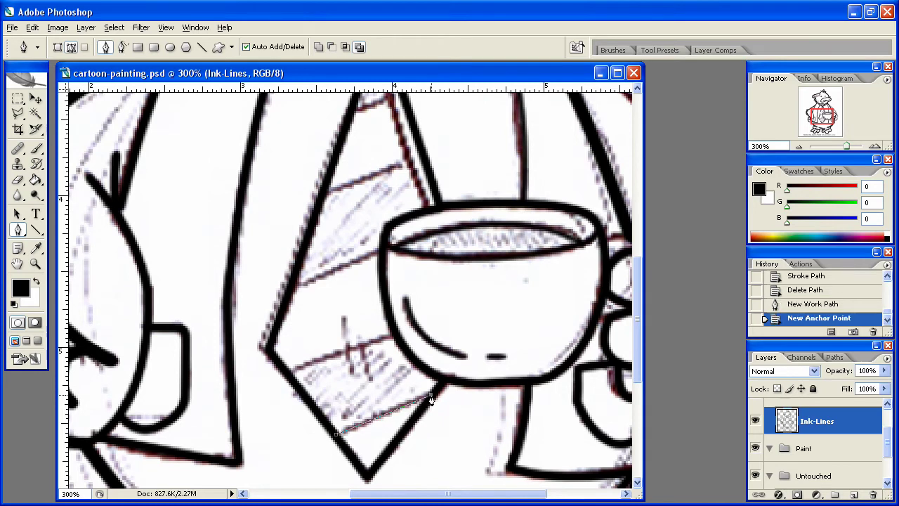
pyautogui.rightClick(432, 402)
pyautogui.click(485, 495)
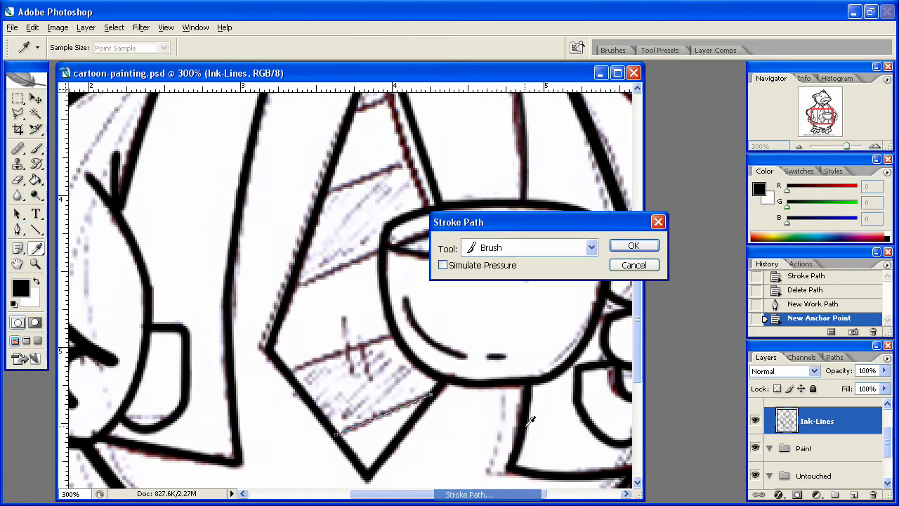
pyautogui.click(632, 245)
pyautogui.rightClick(395, 420)
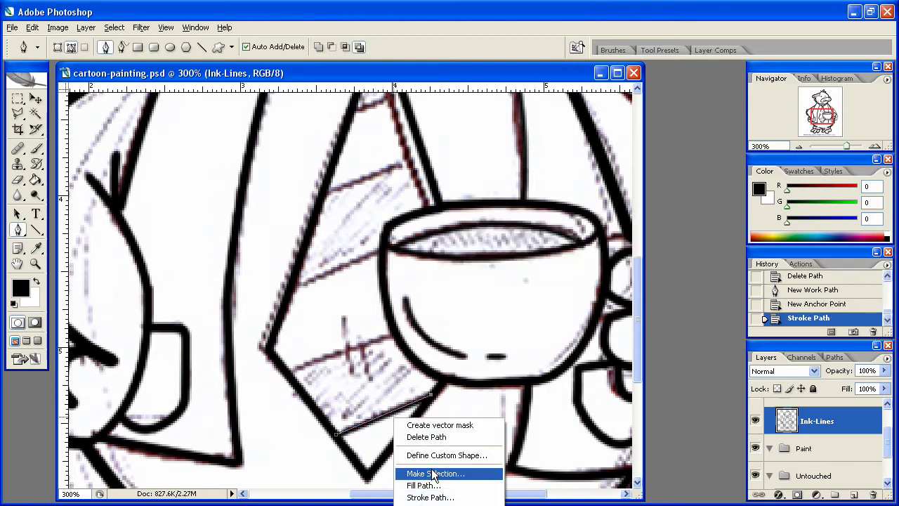
pyautogui.click(426, 436)
# - Ink the upper edge of the tie's bottom stripe, ending at the cup, with a Brush-stroked Pen path and delete the path
pyautogui.click(287, 377)
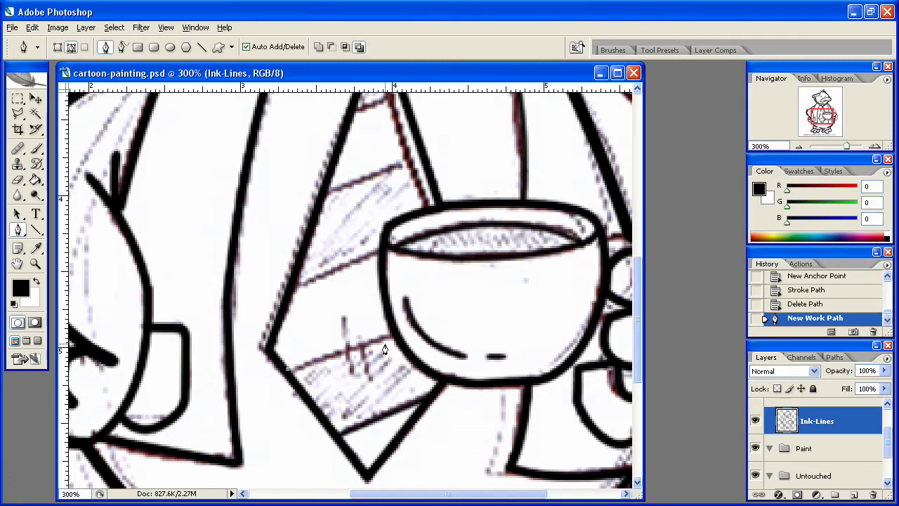
pyautogui.rightClick(391, 345)
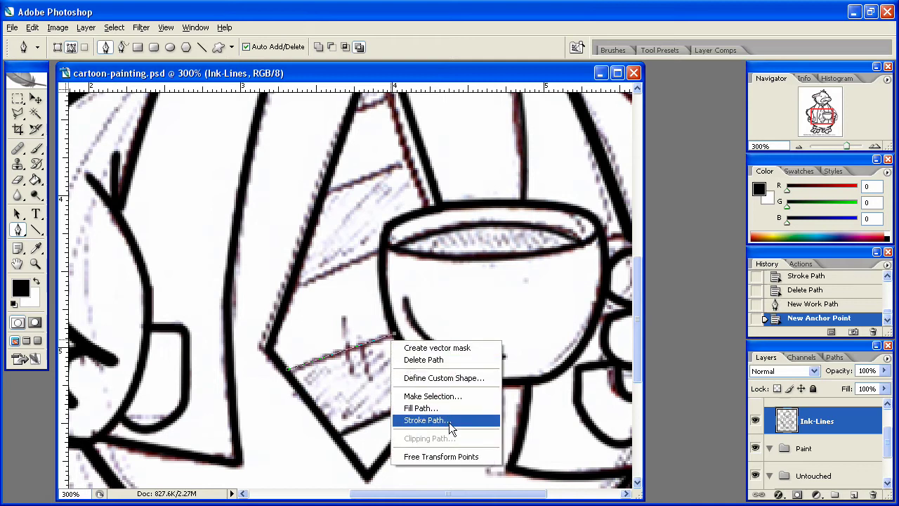
pyautogui.click(452, 421)
pyautogui.click(633, 244)
pyautogui.rightClick(442, 363)
pyautogui.click(461, 401)
# - Trace the lower edge of the tie's middle stripe up to the cup, stroke the path with the Brush and delete it
pyautogui.click(288, 285)
pyautogui.click(382, 251)
pyautogui.rightClick(382, 251)
pyautogui.click(428, 347)
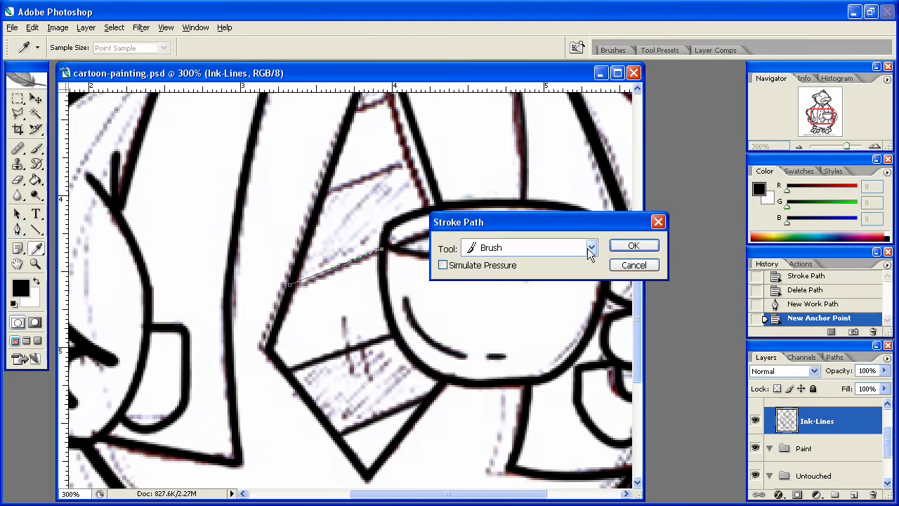
pyautogui.click(633, 245)
pyautogui.rightClick(349, 274)
pyautogui.click(391, 296)
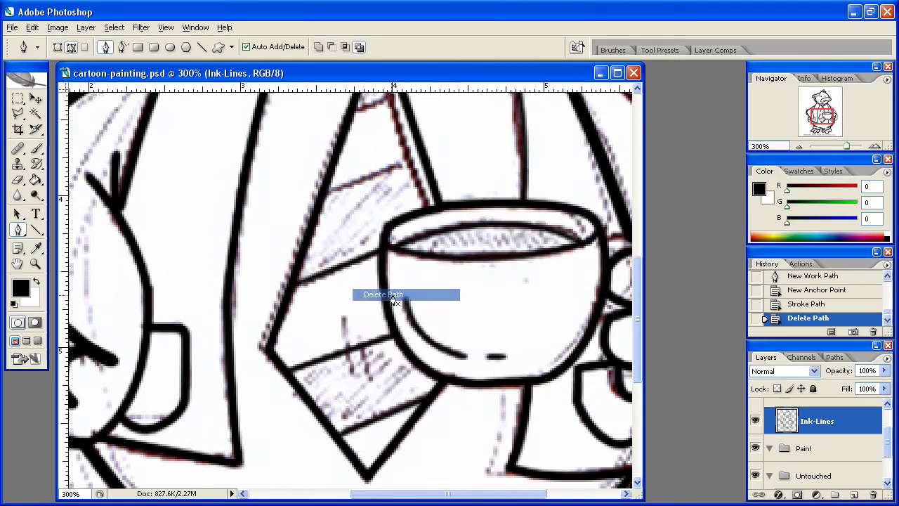
# - Trace the upper edge of the tie's middle stripe across to the tie's far edge, stroke the path with the Brush and delete it
pyautogui.click(400, 163)
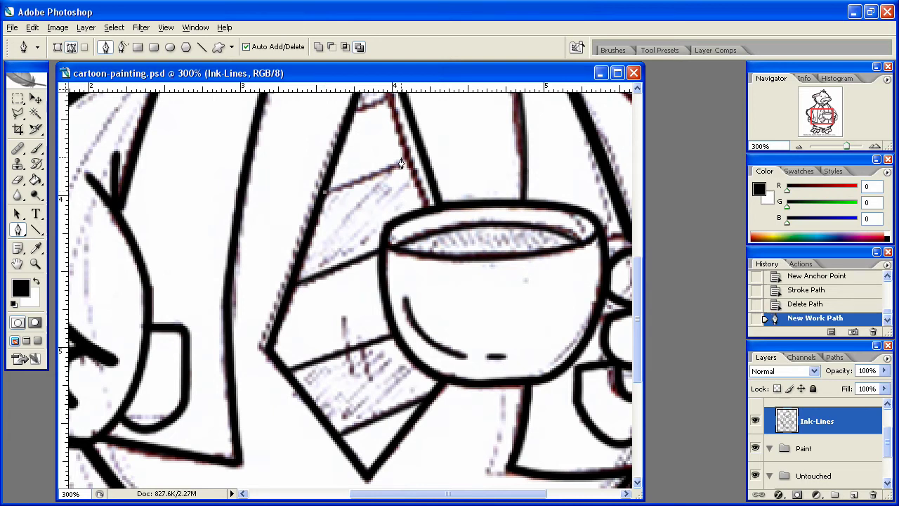
pyautogui.click(421, 156)
pyautogui.rightClick(417, 154)
pyautogui.click(467, 192)
pyautogui.hotkey('ctrl', 'z')
pyautogui.rightClick(390, 180)
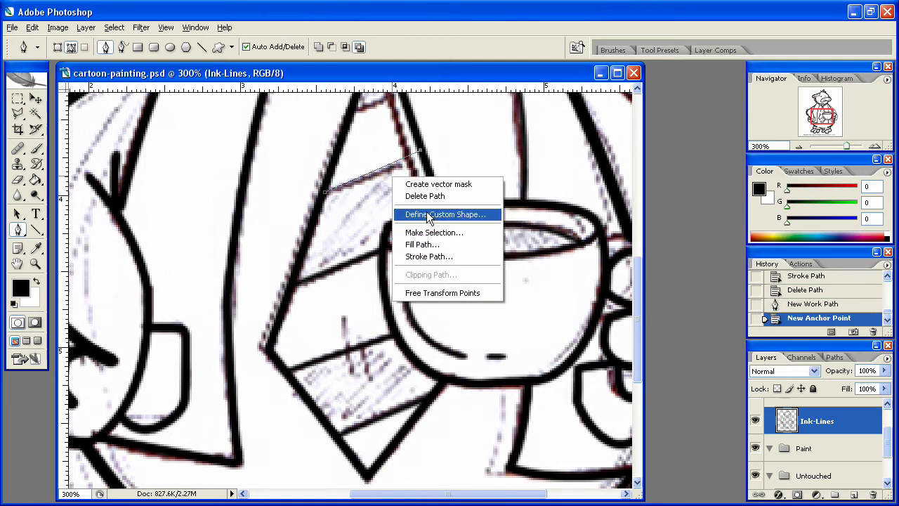
pyautogui.click(445, 256)
pyautogui.click(637, 248)
pyautogui.rightClick(392, 186)
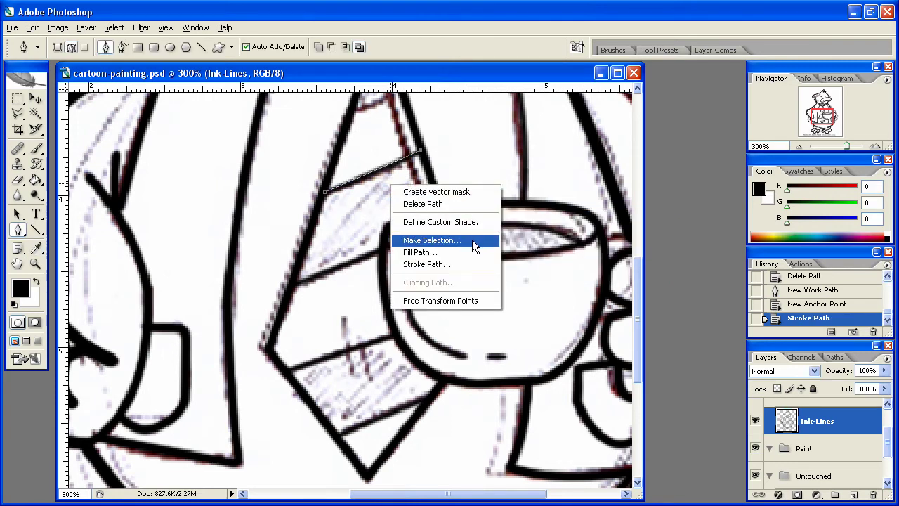
pyautogui.click(444, 204)
# - Ink the short stripe line just below the tie knot by stroking a straight Pen path with the Brush, then delete the path
pyautogui.scroll(3, 421, 281)
pyautogui.click(356, 209)
pyautogui.click(405, 191)
pyautogui.rightClick(406, 192)
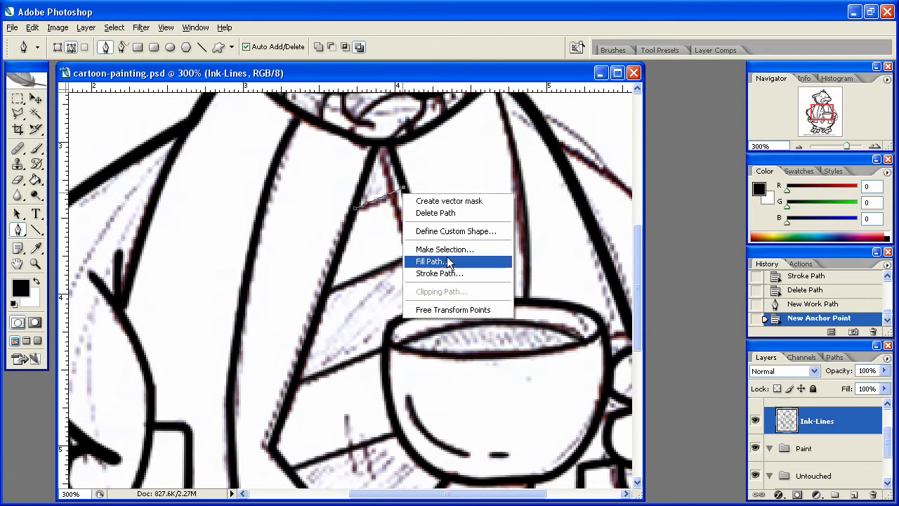
pyautogui.click(450, 274)
pyautogui.click(623, 247)
pyautogui.rightClick(403, 229)
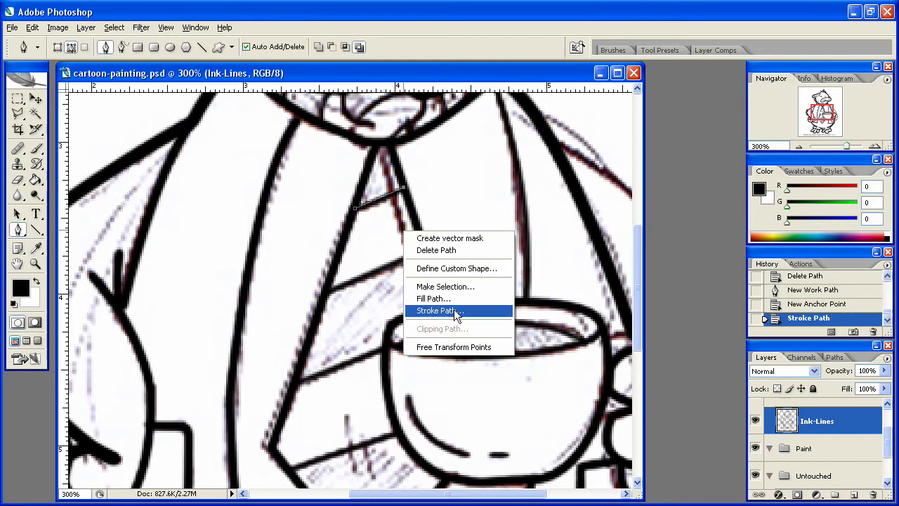
pyautogui.click(454, 249)
# - Trace a short detail line near the collar and tie knot with a Pen path, stroke it with the Brush and delete the path
pyautogui.moveTo(376, 183)
pyautogui.mouseDown()
pyautogui.moveTo(455, 362)
pyautogui.moveTo(498, 237)
pyautogui.moveTo(437, 106)
pyautogui.moveTo(417, 297)
pyautogui.moveTo(367, 377)
pyautogui.mouseUp()
pyautogui.moveTo(357, 294); pyautogui.dragTo(279, 385)
pyautogui.click(279, 348)
pyautogui.rightClick(279, 348)
pyautogui.click(329, 447)
pyautogui.click(634, 245)
pyautogui.rightClick(283, 328)
pyautogui.click(315, 348)
pyautogui.moveTo(407, 376); pyautogui.dragTo(387, 211)
pyautogui.moveTo(386, 394); pyautogui.dragTo(387, 204)
pyautogui.moveTo(366, 281); pyautogui.dragTo(442, 204)
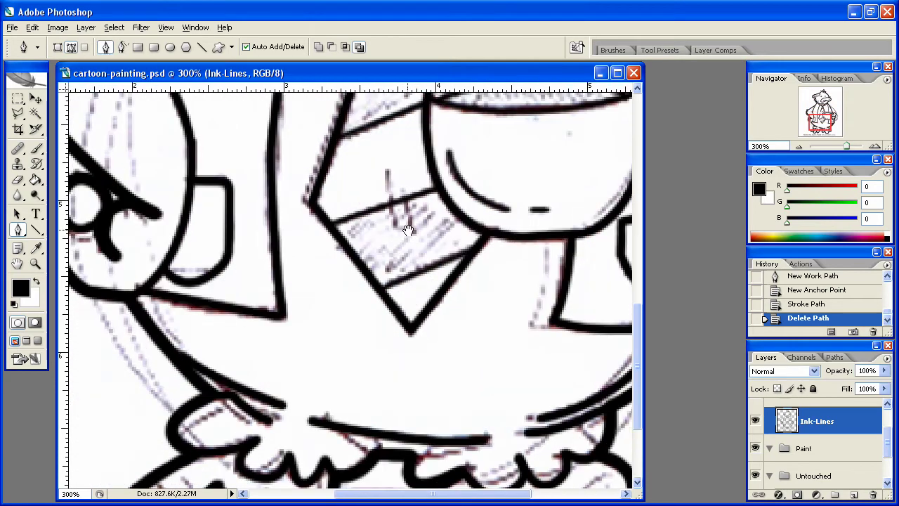
pyautogui.moveTo(379, 246); pyautogui.dragTo(407, 197)
pyautogui.moveTo(394, 232)
pyautogui.mouseDown()
pyautogui.moveTo(405, 190)
pyautogui.moveTo(386, 158)
pyautogui.moveTo(245, 223)
pyautogui.moveTo(331, 251)
pyautogui.moveTo(265, 370)
pyautogui.moveTo(272, 382)
pyautogui.moveTo(378, 406)
pyautogui.moveTo(333, 323)
pyautogui.mouseUp()
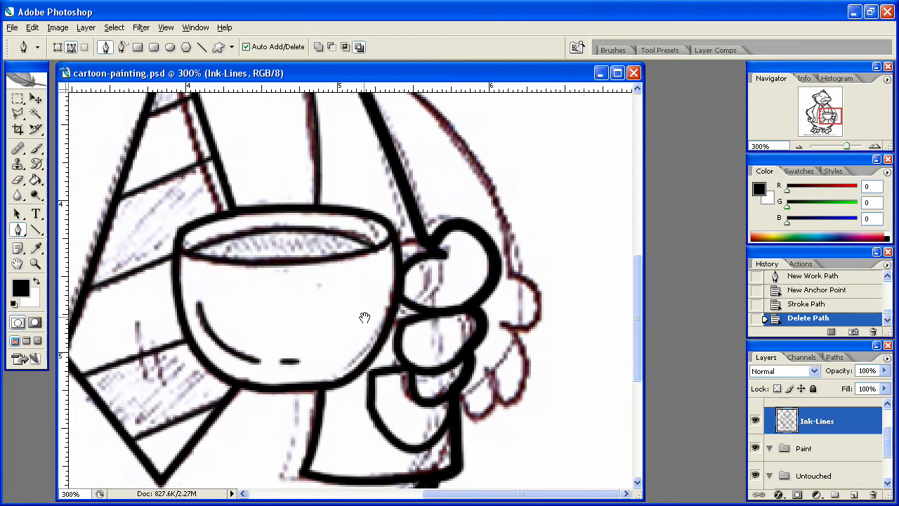
# - Trace the small rounded shape behind the head above the beak with a Pen path, stroke it with the Brush and delete the path
pyautogui.moveTo(394, 323); pyautogui.dragTo(346, 392)
pyautogui.click(467, 272)
pyautogui.moveTo(489, 300); pyautogui.dragTo(435, 324)
pyautogui.rightClick(472, 283)
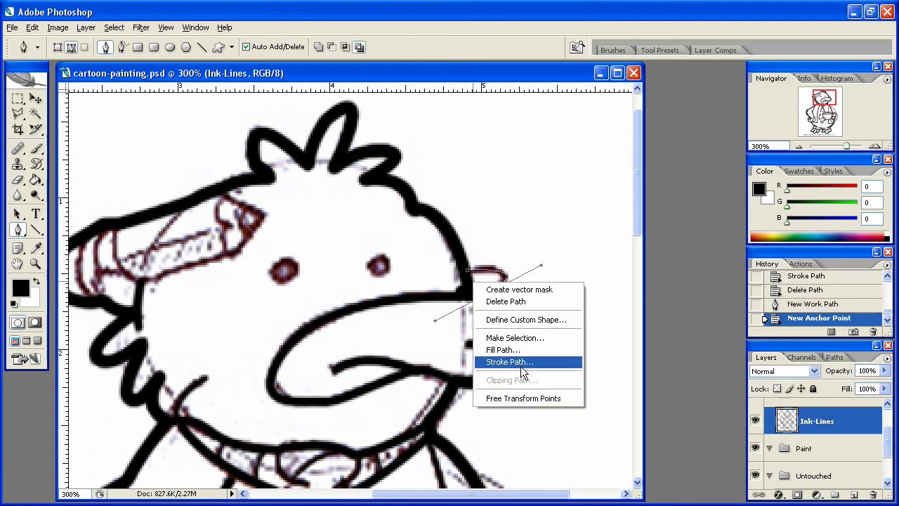
pyautogui.click(520, 361)
pyautogui.click(634, 248)
pyautogui.rightClick(423, 298)
pyautogui.click(487, 316)
# - Trace the pencil's outline from its tip along the lower edge and around its back end, stroke the path with the Brush and delete it
pyautogui.moveTo(334, 245); pyautogui.dragTo(458, 270)
pyautogui.click(349, 219)
pyautogui.click(394, 242)
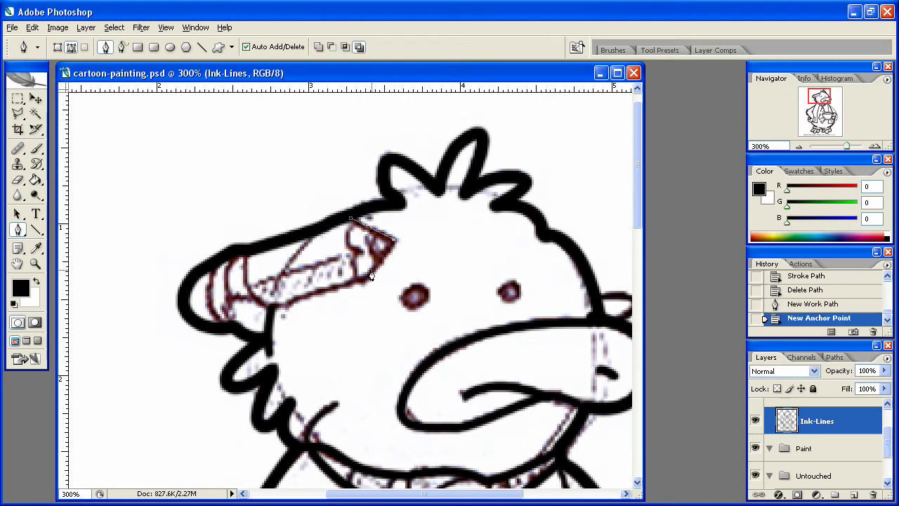
pyautogui.click(365, 281)
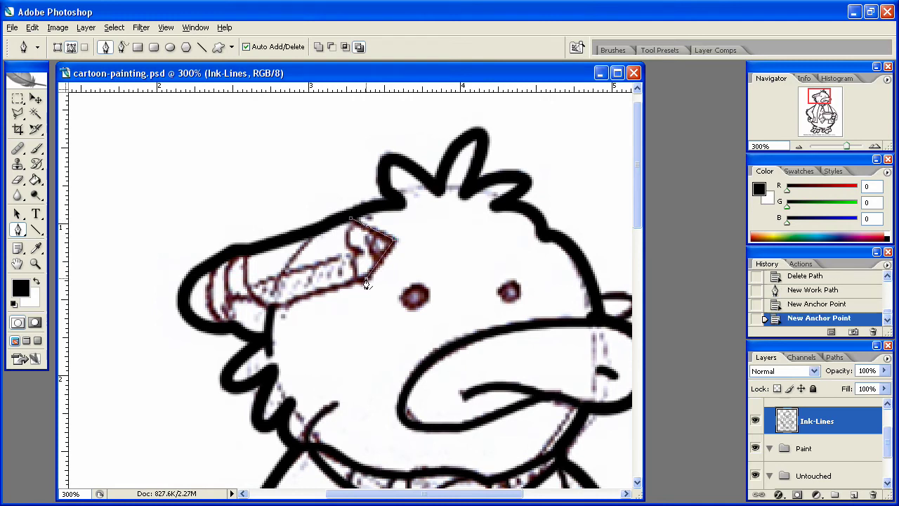
pyautogui.click(278, 304)
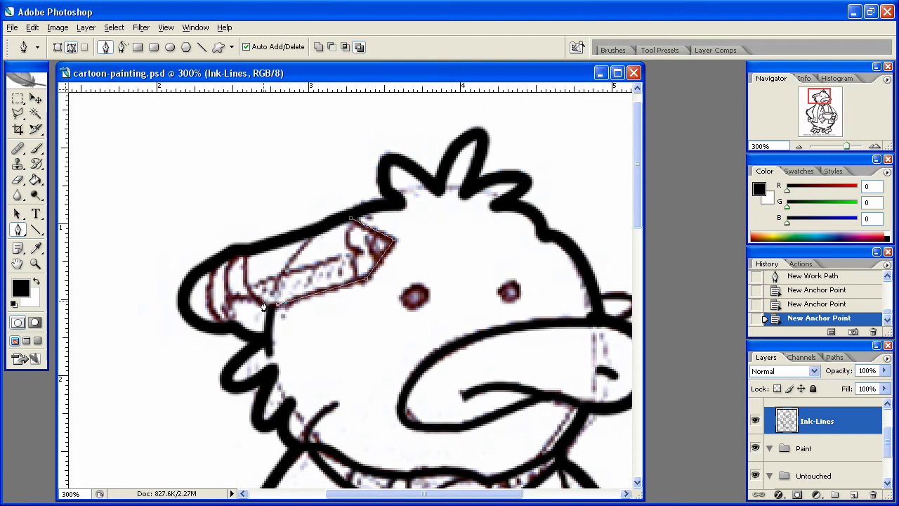
pyautogui.click(242, 304)
pyautogui.moveTo(229, 327); pyautogui.dragTo(239, 372)
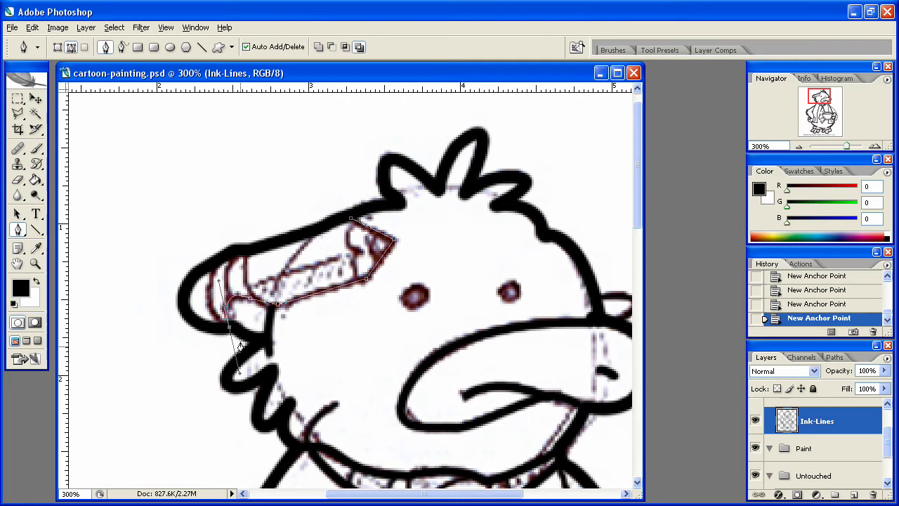
pyautogui.rightClick(241, 319)
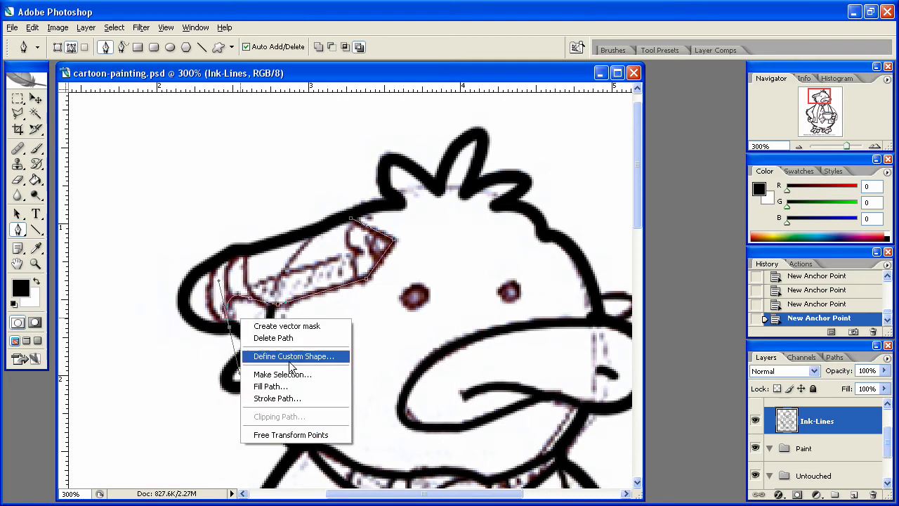
pyautogui.click(297, 399)
pyautogui.click(635, 246)
pyautogui.rightClick(169, 252)
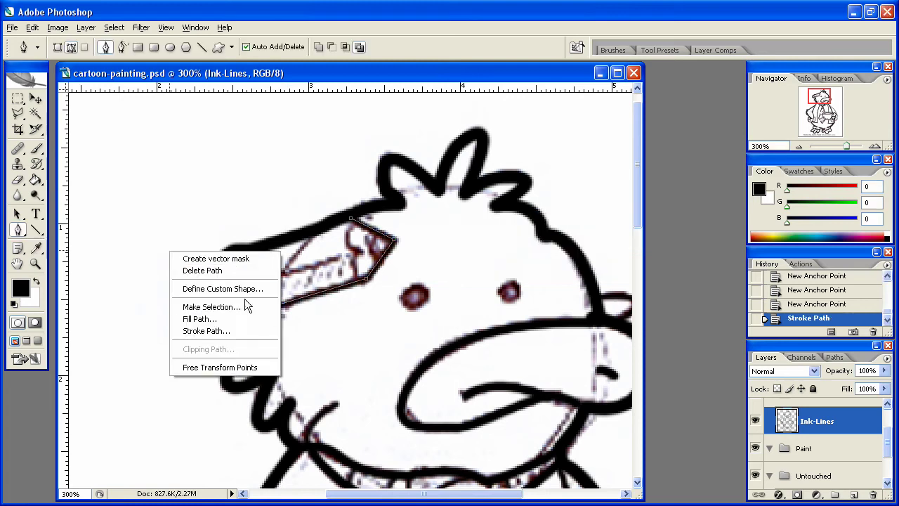
pyautogui.click(211, 270)
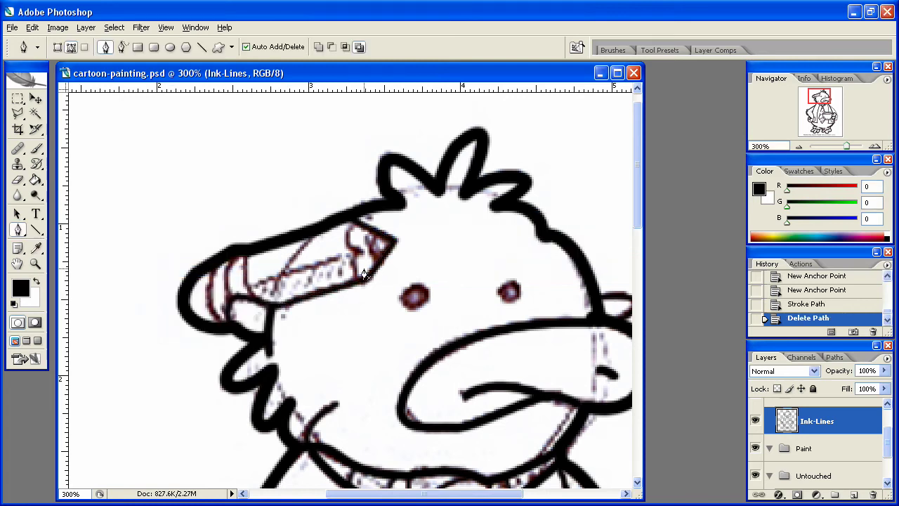
# - Ink the curved line at the back end of the pencil by stroking a Pen path with the Brush, then delete the path
pyautogui.click(234, 256)
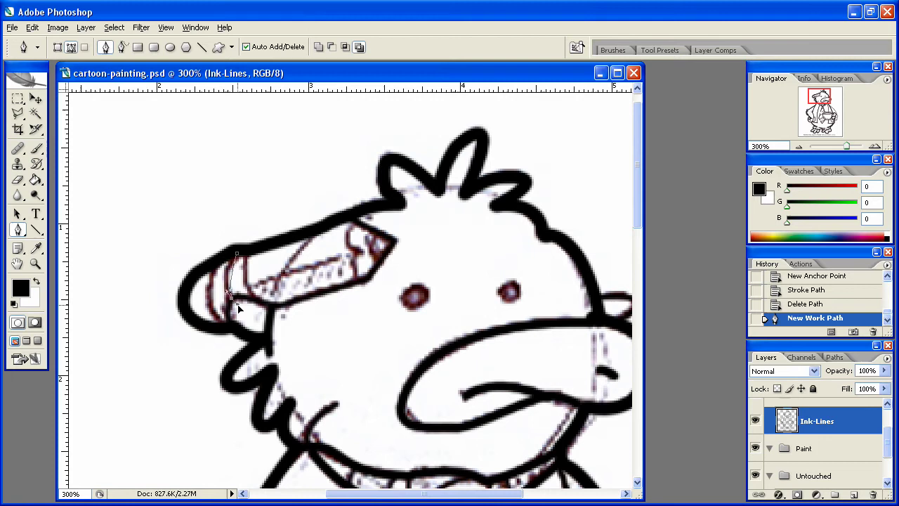
pyautogui.click(244, 321)
pyautogui.rightClick(233, 253)
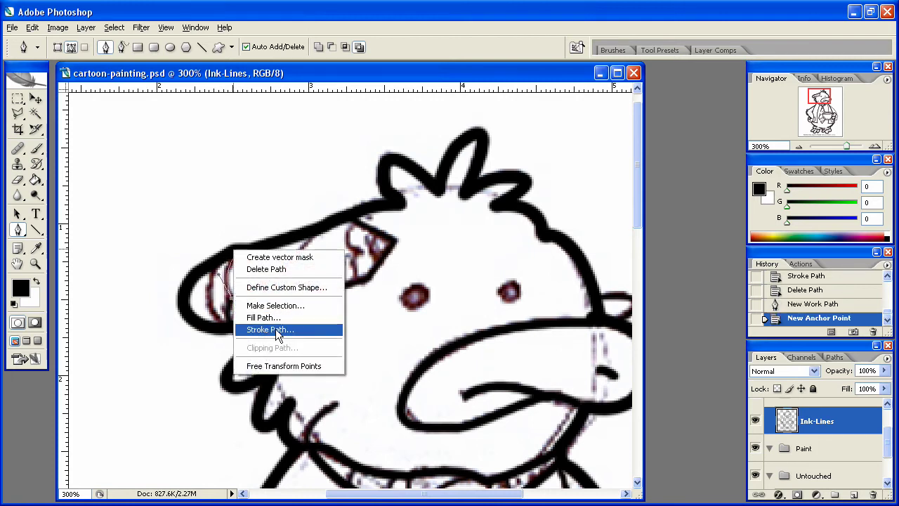
pyautogui.click(275, 329)
pyautogui.click(630, 251)
pyautogui.rightClick(313, 261)
pyautogui.click(345, 281)
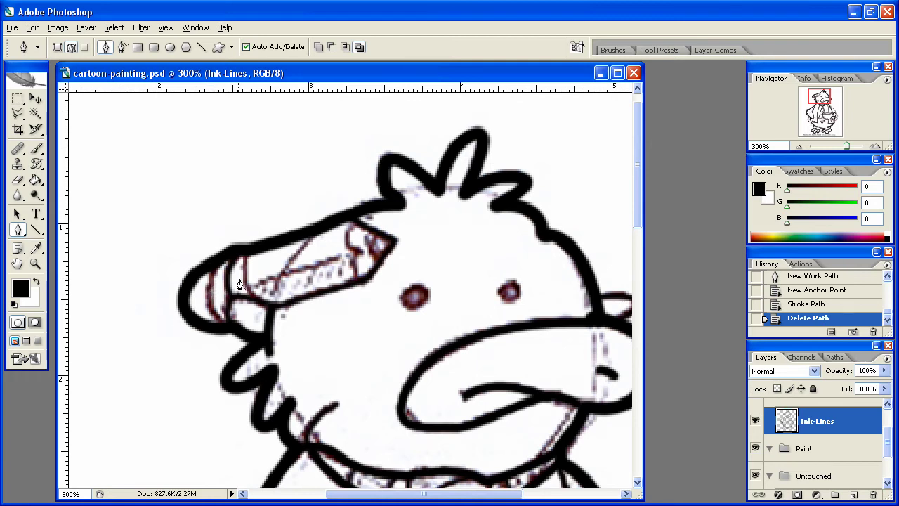
# - Trace the jagged line across the pencil where the sharpened part begins, stroke the path with the Brush and delete it
pyautogui.click(355, 226)
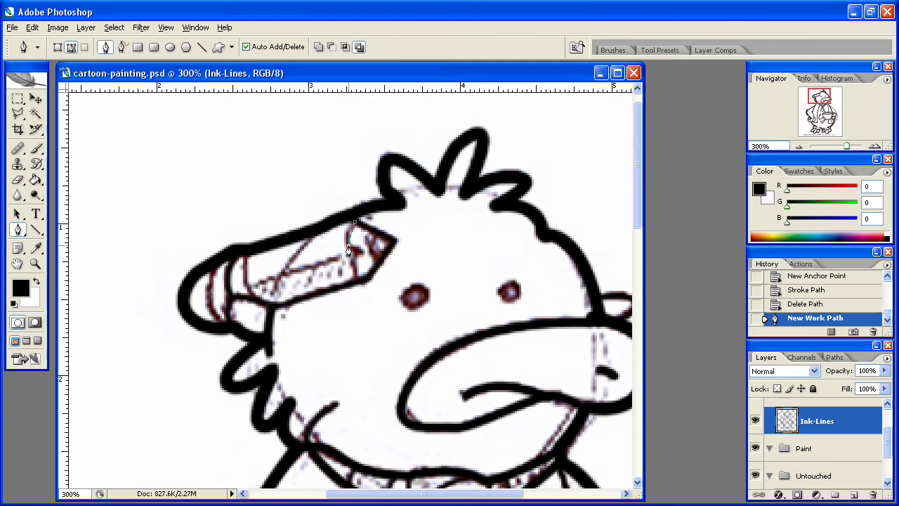
pyautogui.click(349, 256)
pyautogui.click(357, 265)
pyautogui.click(357, 288)
pyautogui.rightClick(357, 288)
pyautogui.click(406, 365)
pyautogui.click(630, 246)
pyautogui.rightClick(390, 254)
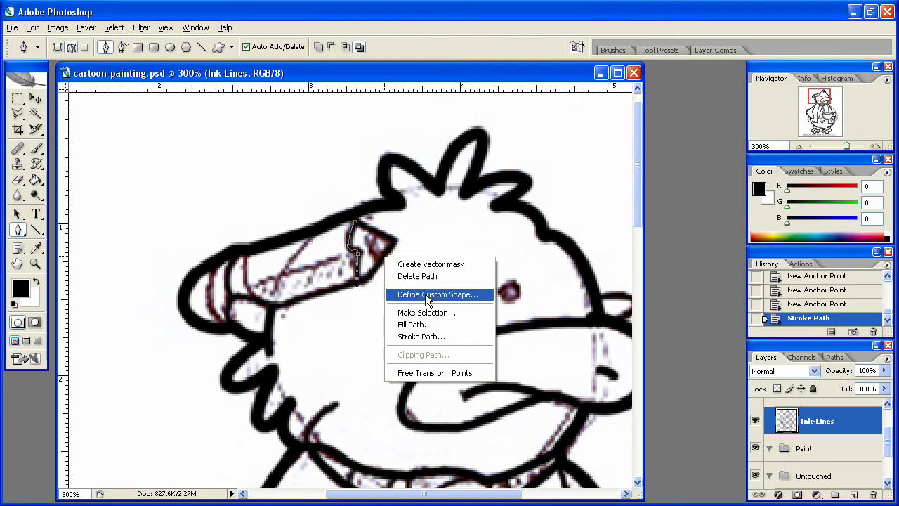
pyautogui.click(411, 276)
# - Outline the pencil's lead tip with a closed Pen path, fill it with the black foreground color at 100% opacity and delete the path
pyautogui.click(370, 235)
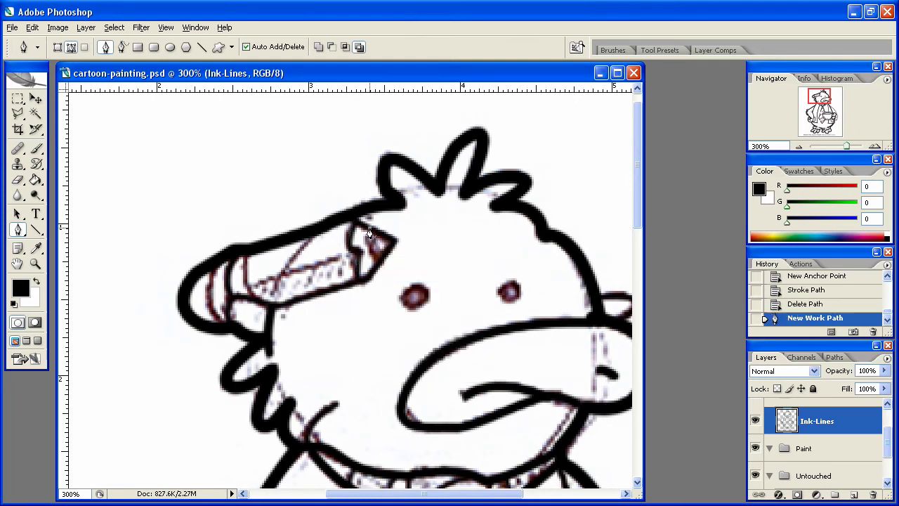
pyautogui.click(388, 276)
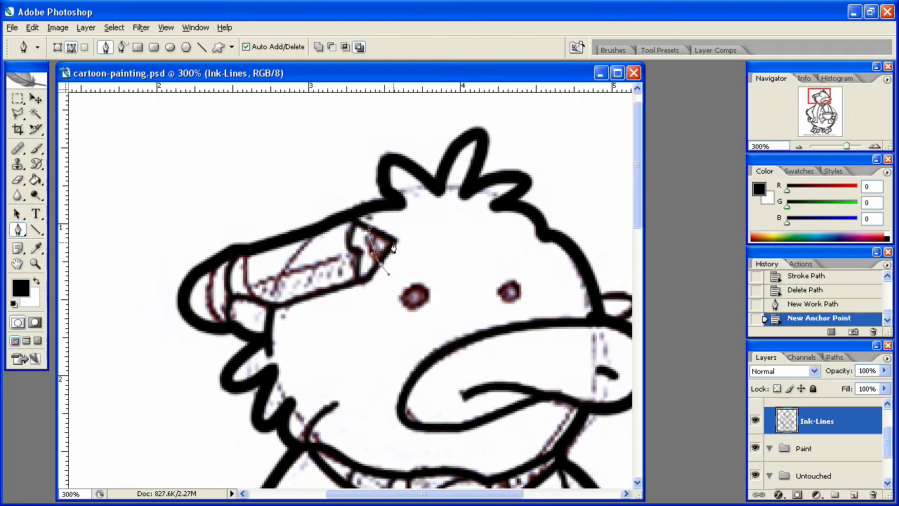
pyautogui.click(394, 243)
pyautogui.click(379, 234)
pyautogui.click(392, 243)
pyautogui.click(374, 255)
pyautogui.click(370, 232)
pyautogui.rightClick(383, 246)
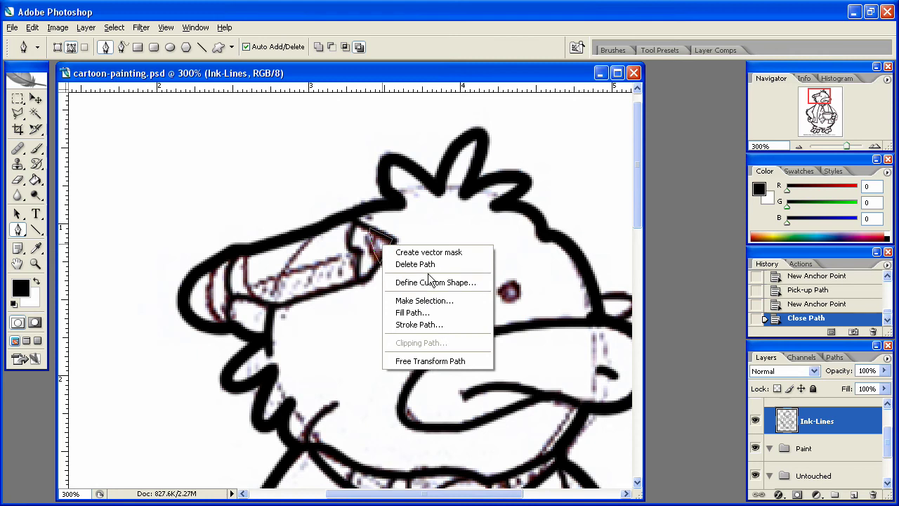
pyautogui.click(433, 312)
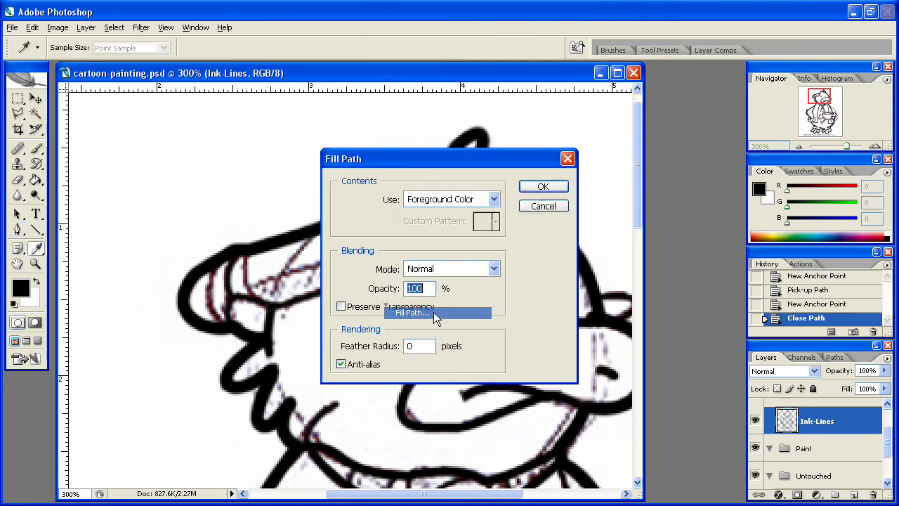
pyautogui.click(543, 187)
pyautogui.rightClick(395, 246)
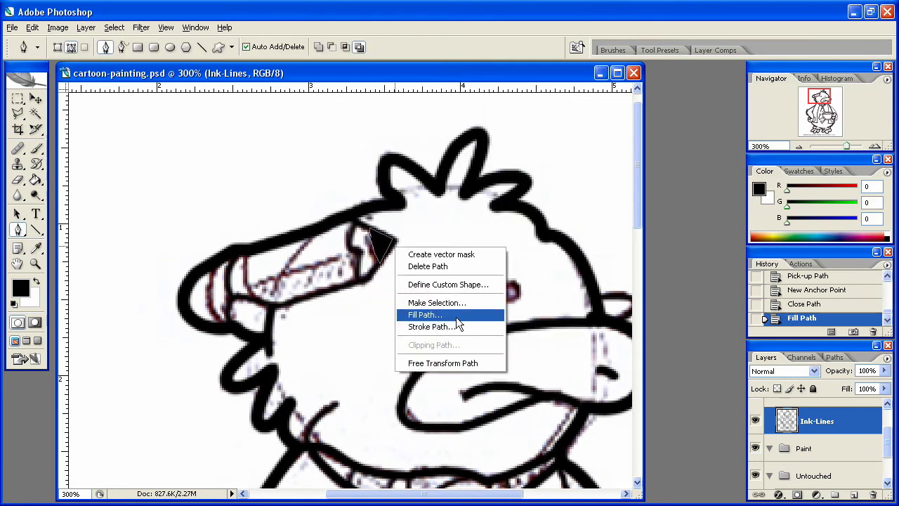
pyautogui.click(458, 270)
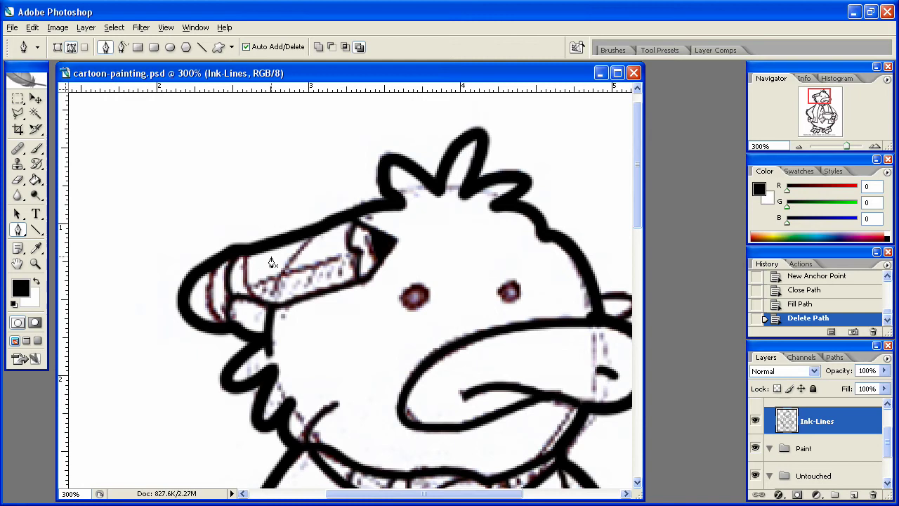
# - Outline the eye nearest the pencil with a closed Pen path, fill it with the black foreground color and delete the path
pyautogui.moveTo(497, 256)
pyautogui.mouseDown()
pyautogui.moveTo(345, 213)
pyautogui.moveTo(337, 235)
pyautogui.moveTo(426, 257)
pyautogui.moveTo(407, 212)
pyautogui.moveTo(407, 163)
pyautogui.moveTo(450, 187)
pyautogui.mouseUp()
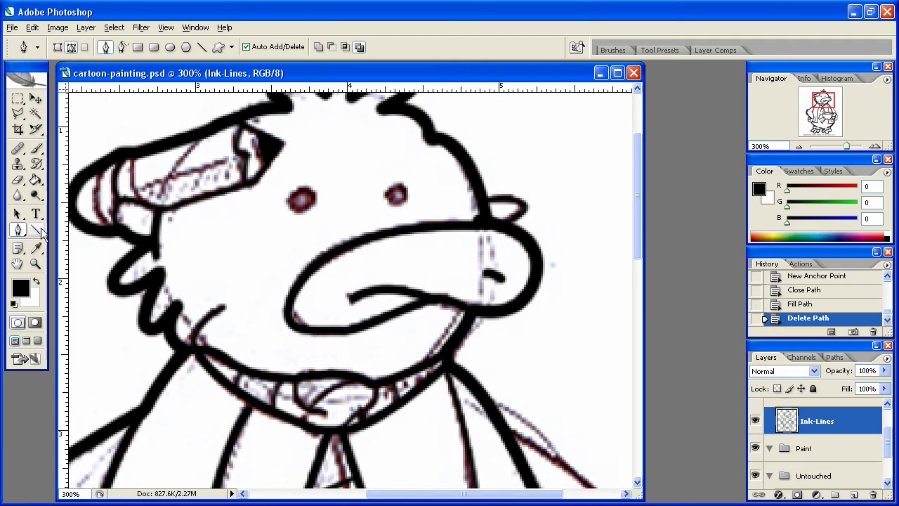
pyautogui.click(300, 193)
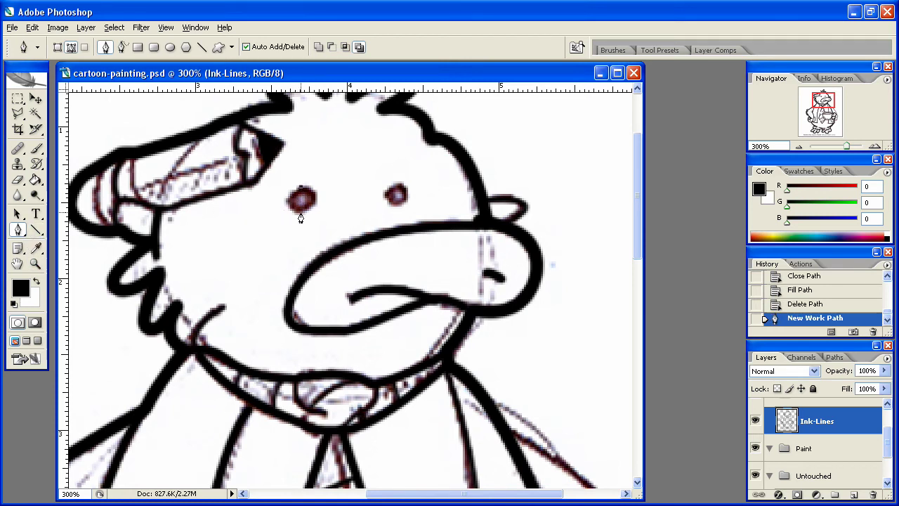
pyautogui.moveTo(302, 213); pyautogui.dragTo(326, 225)
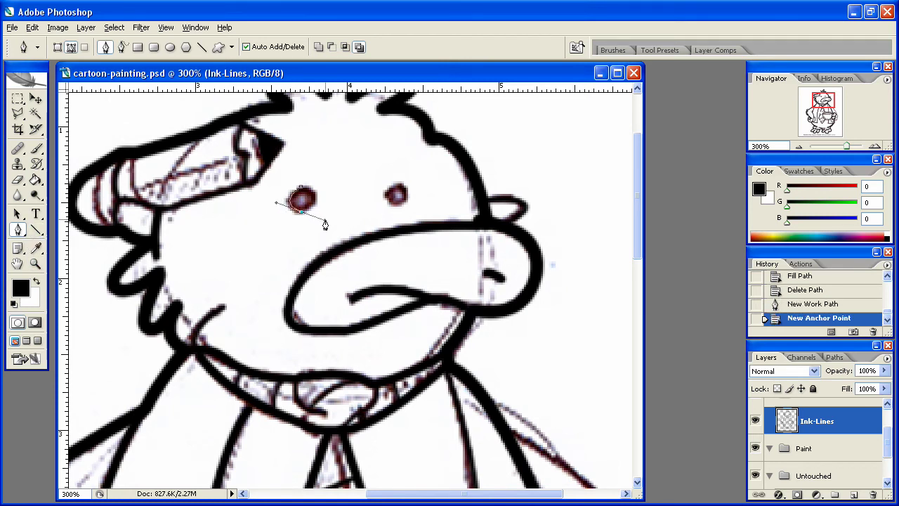
pyautogui.moveTo(302, 193); pyautogui.dragTo(289, 205)
pyautogui.rightClick(310, 200)
pyautogui.click(364, 266)
pyautogui.click(544, 187)
pyautogui.rightClick(272, 210)
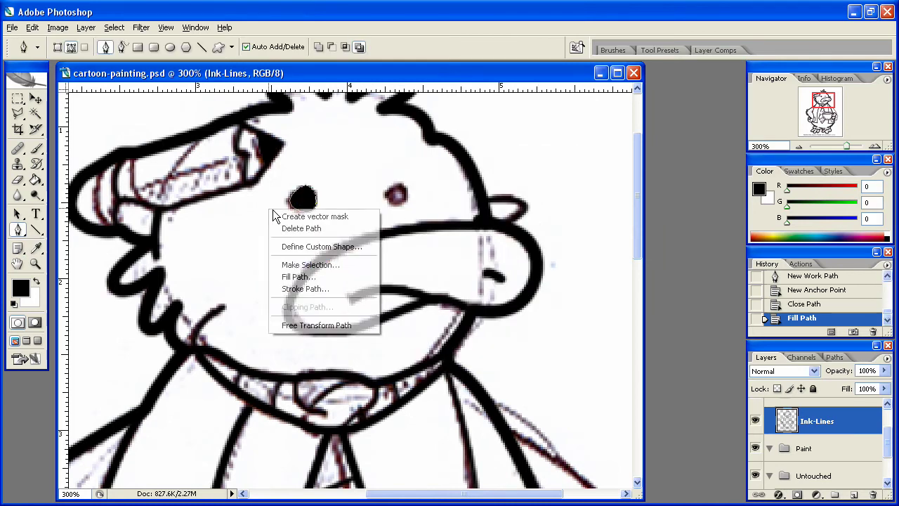
pyautogui.click(302, 229)
pyautogui.click(404, 183)
pyautogui.moveTo(395, 204)
pyautogui.mouseDown()
pyautogui.moveTo(414, 213)
pyautogui.moveTo(401, 184)
pyautogui.moveTo(402, 194)
pyautogui.mouseUp()
pyautogui.rightClick(402, 203)
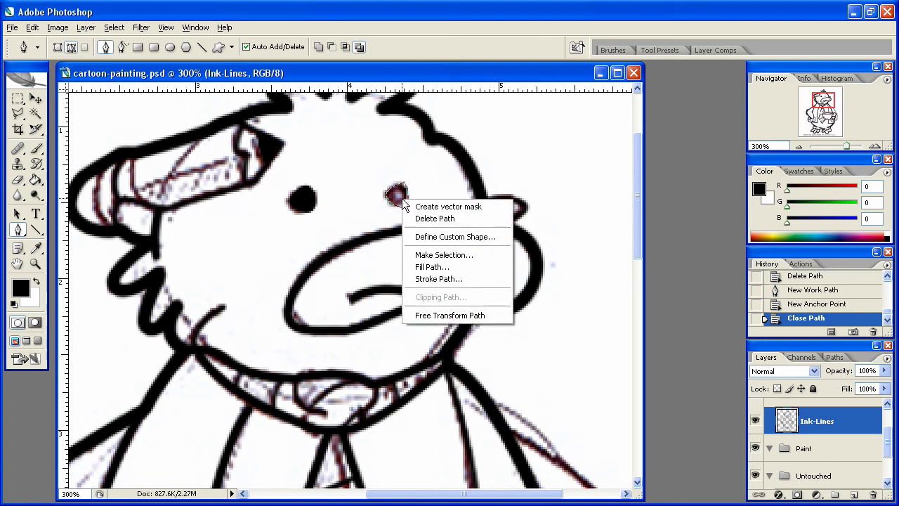
pyautogui.click(402, 70)
pyautogui.hotkey('ctrl', 'z')
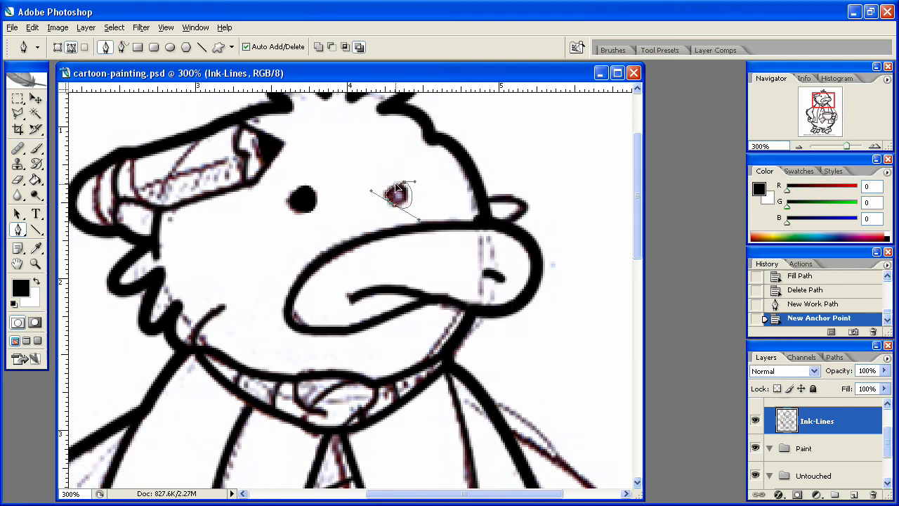
pyautogui.hotkey('ctrl', 'alt', 'z')
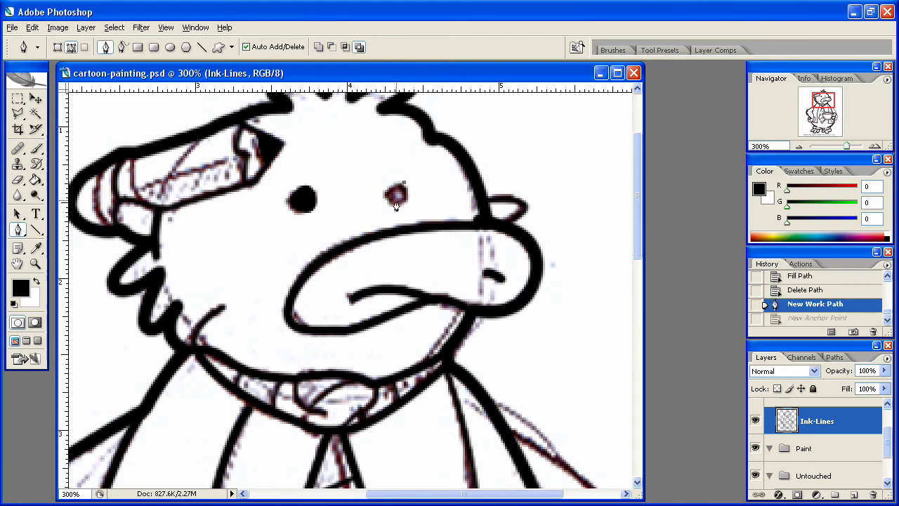
pyautogui.hotkey('ctrl', 'shift', 'z')
# - Finish a closed Pen path around the eye farther from the pencil, fill it with the black foreground color and delete the path
pyautogui.click(407, 204)
pyautogui.click(406, 192)
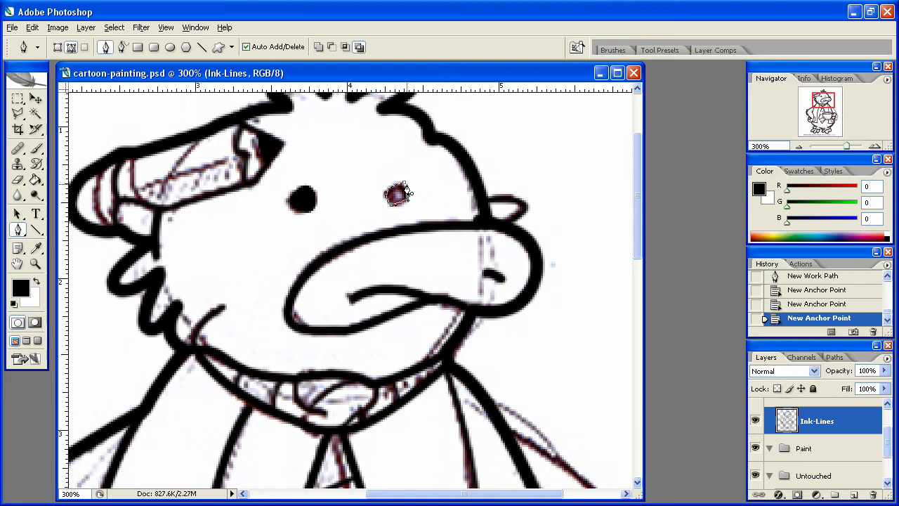
pyautogui.click(405, 186)
pyautogui.rightClick(406, 186)
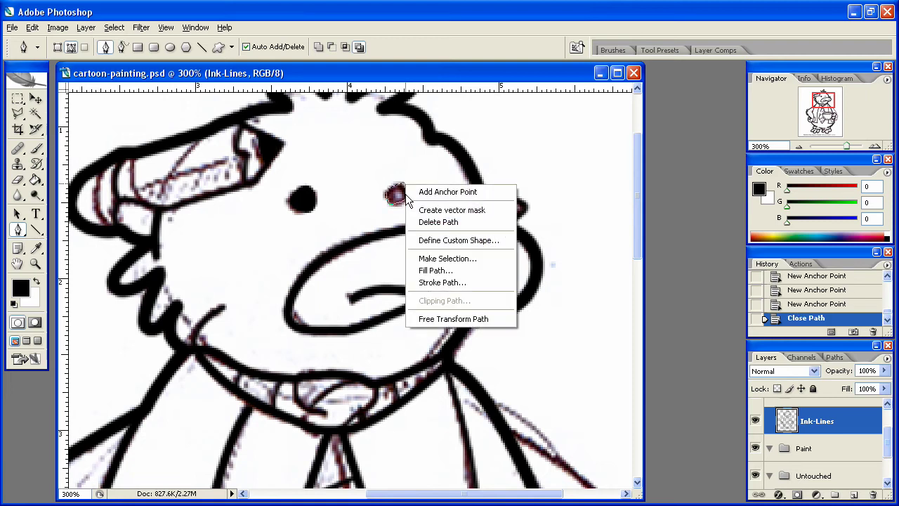
pyautogui.click(456, 269)
pyautogui.press('Return')
pyautogui.rightClick(388, 199)
pyautogui.click(435, 239)
# - Show the drawing at actual pixels, toggle the orig-sketch layer's visibility repeatedly to compare it with the ink, and leave that layer hidden
pyautogui.press('z')
pyautogui.rightClick(150, 263)
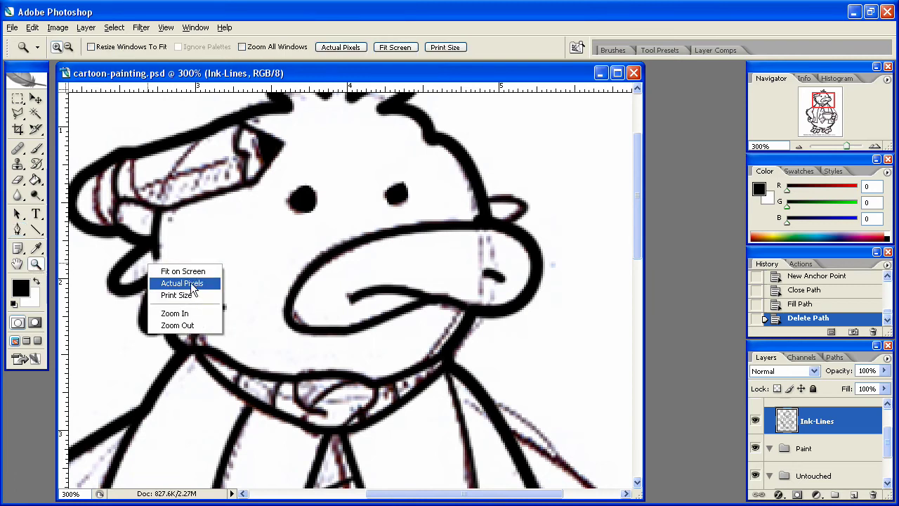
pyautogui.click(185, 284)
pyautogui.scroll(-2, 808, 450)
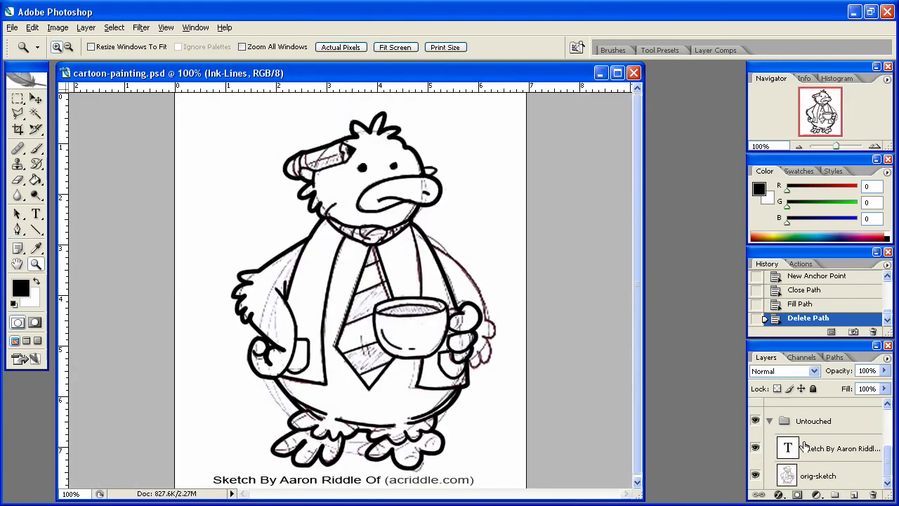
pyautogui.click(755, 476)
pyautogui.click(755, 477)
pyautogui.click(755, 477)
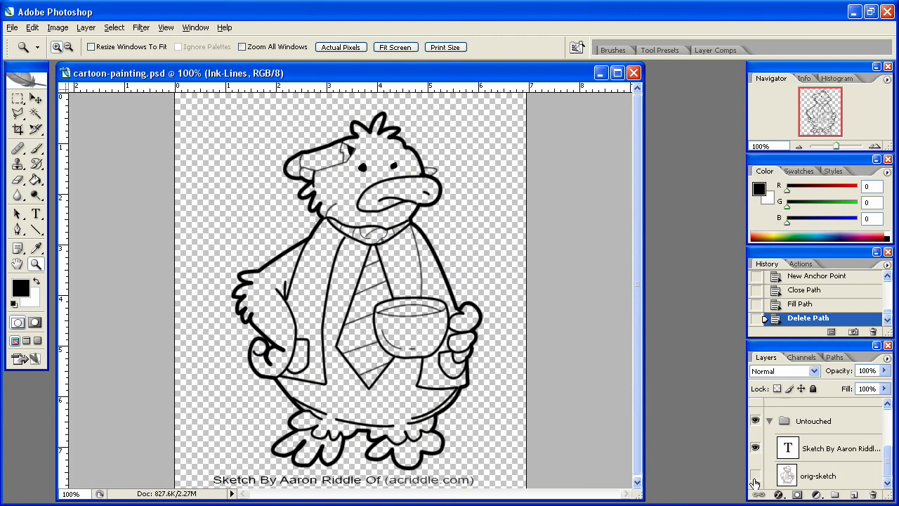
pyautogui.click(756, 478)
pyautogui.click(755, 479)
pyautogui.click(756, 478)
pyautogui.click(756, 478)
pyautogui.click(755, 478)
pyautogui.click(756, 478)
pyautogui.click(755, 478)
pyautogui.click(756, 478)
pyautogui.click(755, 478)
pyautogui.click(755, 478)
pyautogui.click(755, 477)
pyautogui.click(755, 478)
pyautogui.click(755, 478)
pyautogui.click(755, 478)
pyautogui.click(755, 478)
pyautogui.click(755, 479)
pyautogui.click(756, 479)
pyautogui.click(755, 480)
pyautogui.click(756, 480)
# - Create a new layer and move it directly below the Ink-Lines layer
pyautogui.scroll(3, 802, 429)
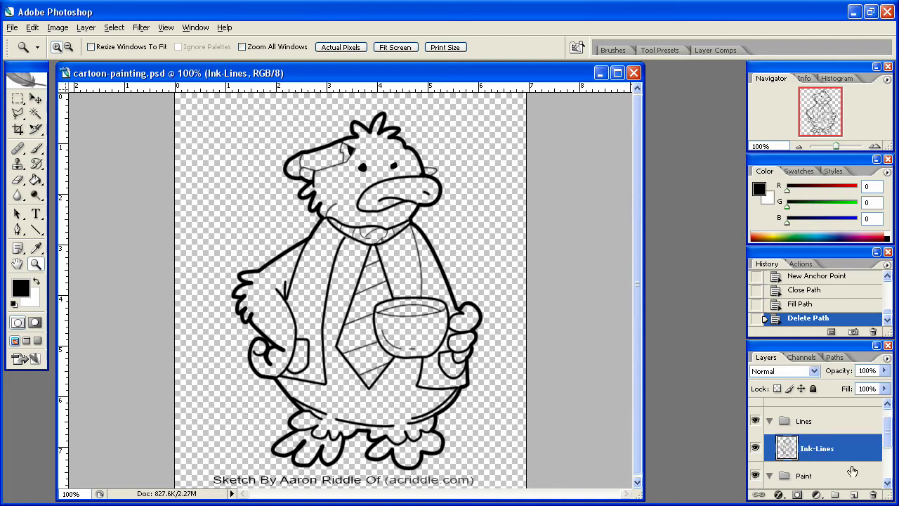
pyautogui.click(853, 494)
pyautogui.moveTo(832, 432); pyautogui.dragTo(831, 458)
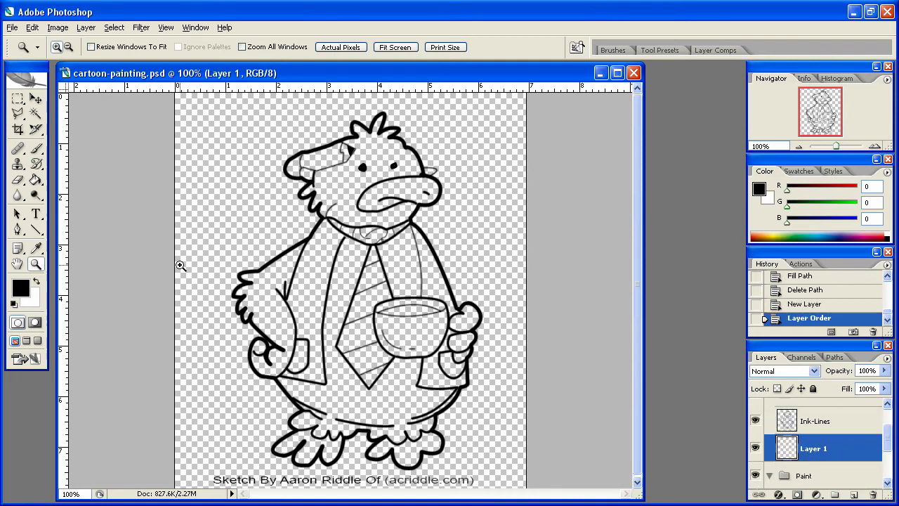
# - Fill the new layer with white using the Paint Bucket, with white as foreground color and the fill source set to Foreground instead of Pattern
pyautogui.click(37, 282)
pyautogui.click(35, 180)
pyautogui.click(295, 214)
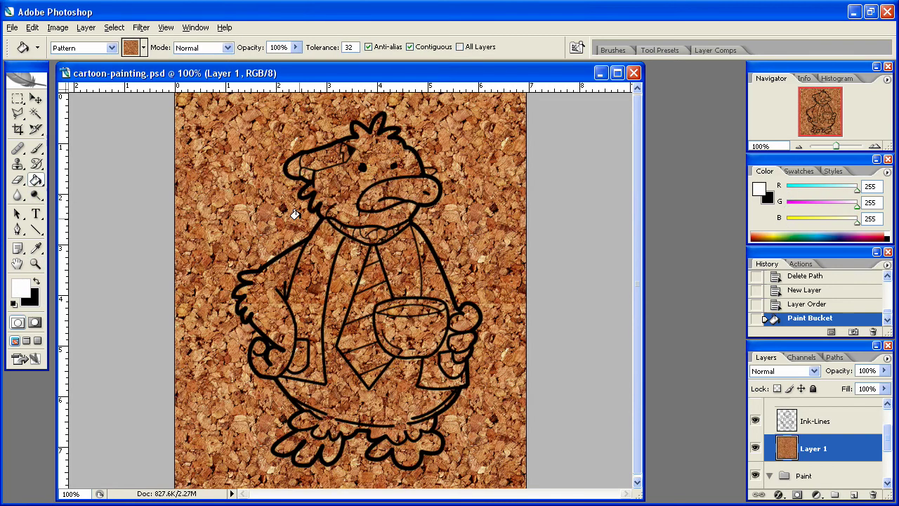
pyautogui.hotkey('ctrl', 'z')
pyautogui.click(112, 47)
pyautogui.click(86, 60)
pyautogui.click(347, 335)
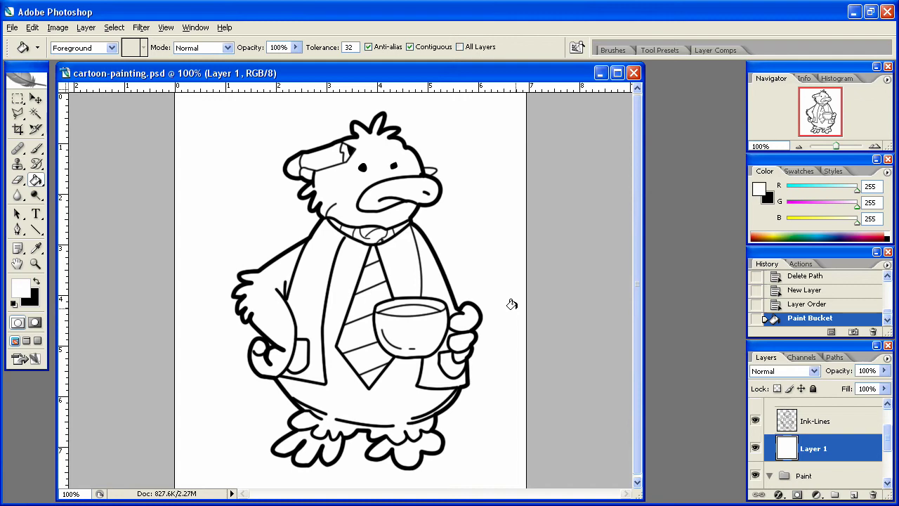
# - Hide the white Layer 1 to reveal the sketch beneath and make the Ink-Lines layer active
pyautogui.scroll(-3, 806, 475)
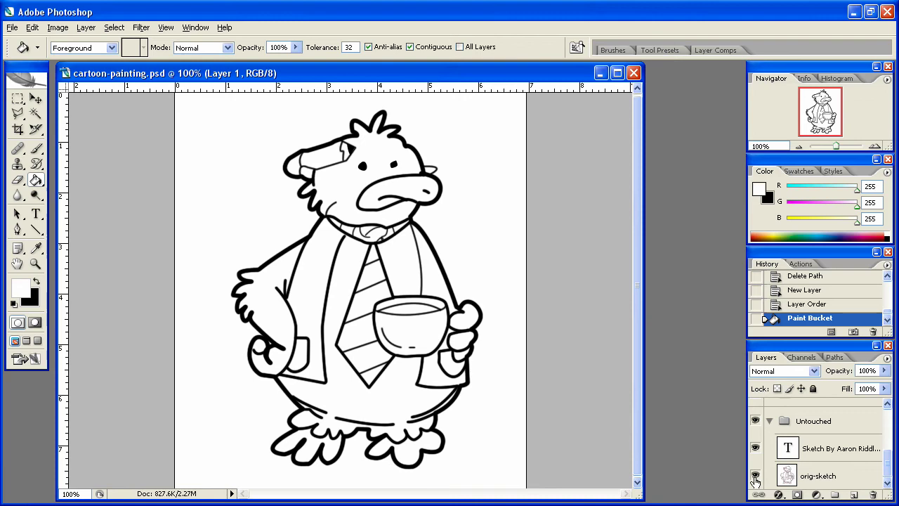
pyautogui.scroll(2, 755, 456)
pyautogui.click(755, 422)
pyautogui.scroll(1, 782, 450)
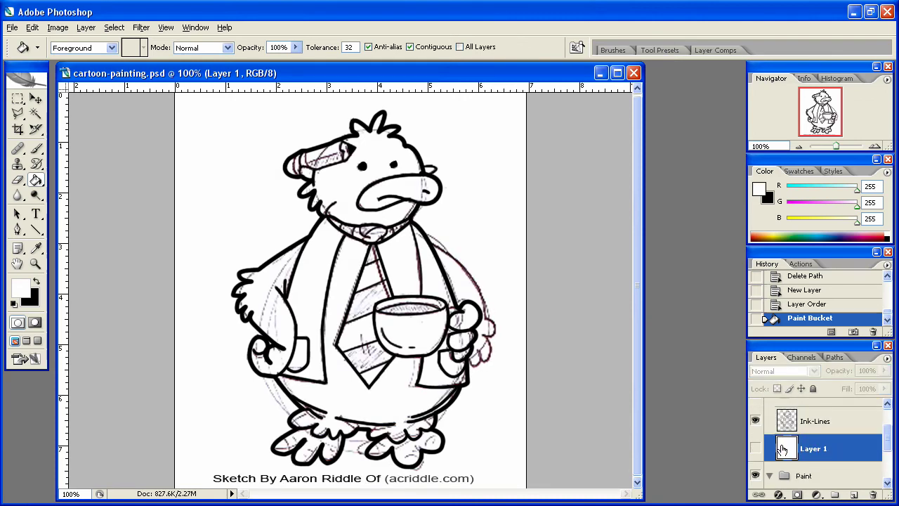
pyautogui.click(827, 426)
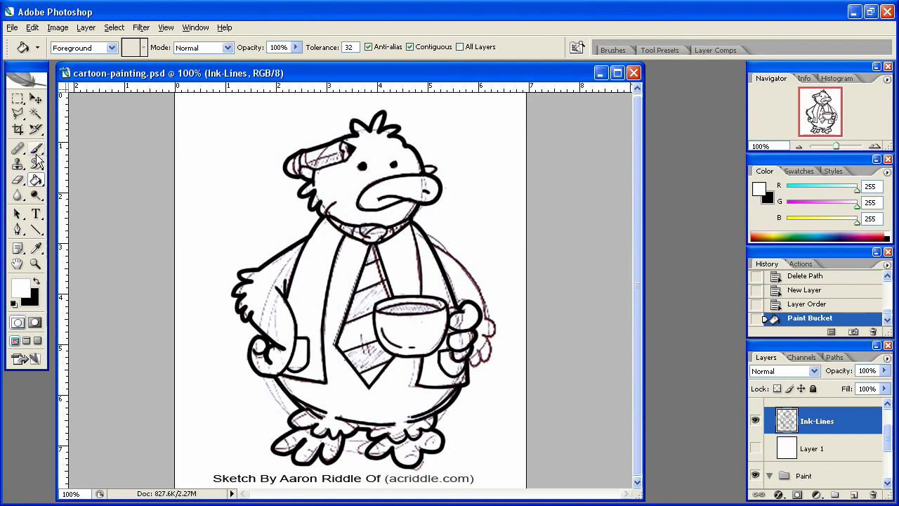
# - Set the Brush's master diameter to 4 px and return to the Pen tool
pyautogui.click(17, 230)
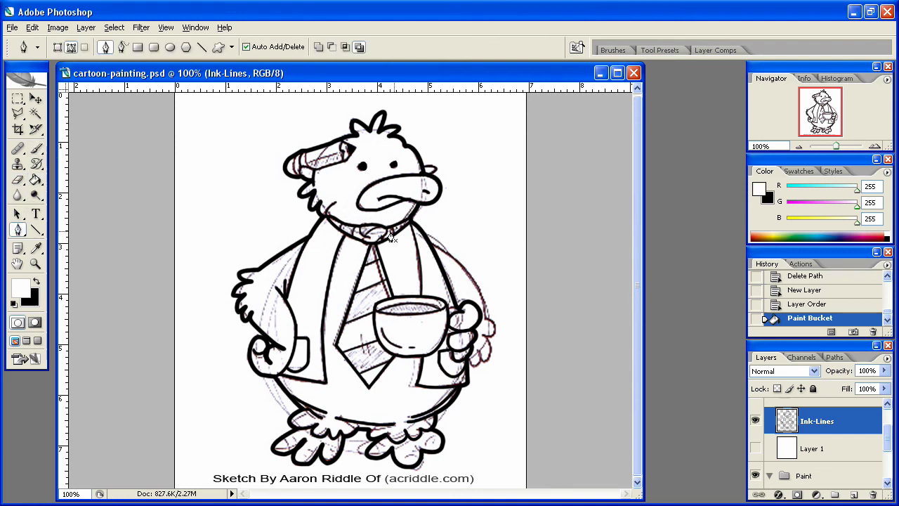
pyautogui.click(36, 148)
pyautogui.rightClick(304, 185)
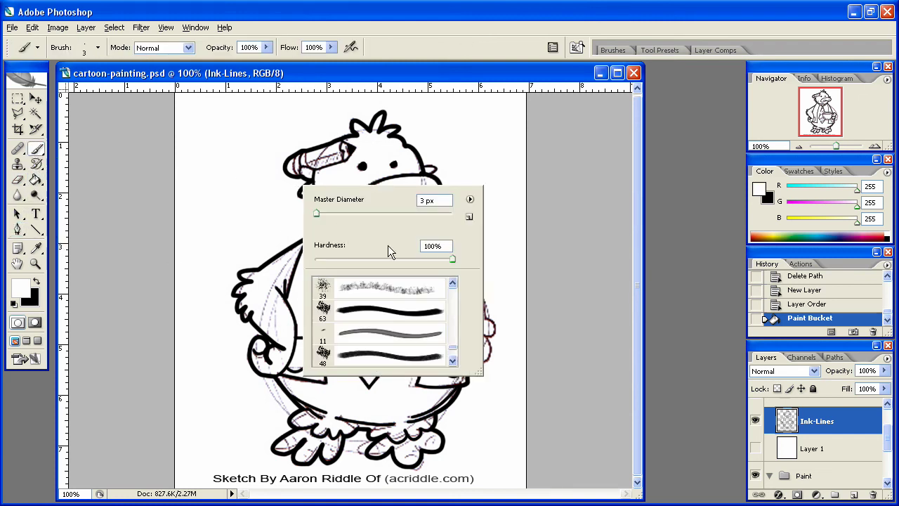
pyautogui.doubleClick(424, 202)
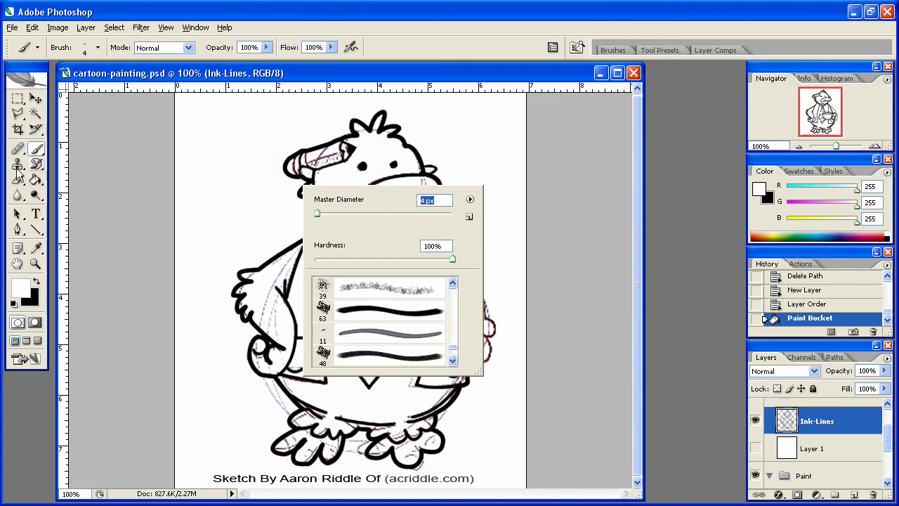
pyautogui.click(17, 229)
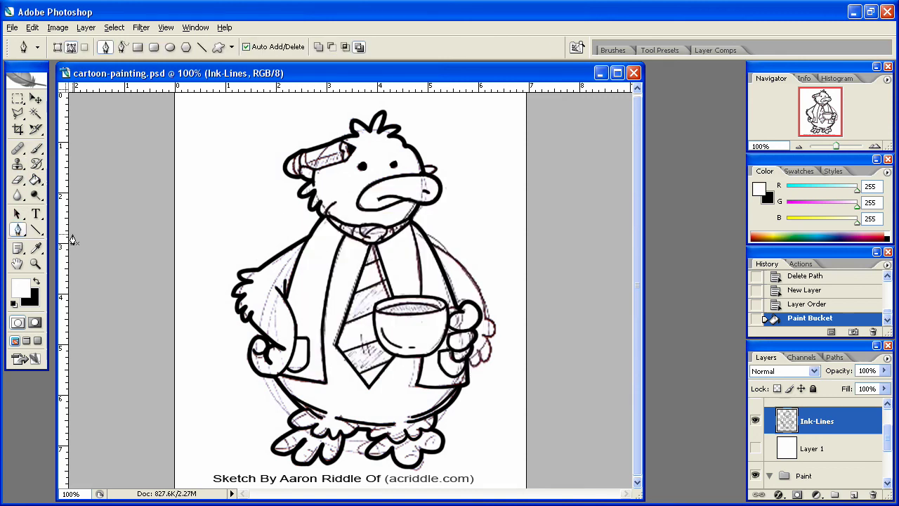
# - Start a Pen path curving along the sketched outer sleeve of the mug-holding arm, from the shoulder to the elbow tufts
pyautogui.click(431, 248)
pyautogui.click(487, 321)
pyautogui.moveTo(487, 323); pyautogui.dragTo(486, 342)
pyautogui.click(487, 322)
# - Extend the Pen path around the sketched feather tufts at the elbow and back in to the jacket edge
pyautogui.click(487, 342)
pyautogui.click(485, 346)
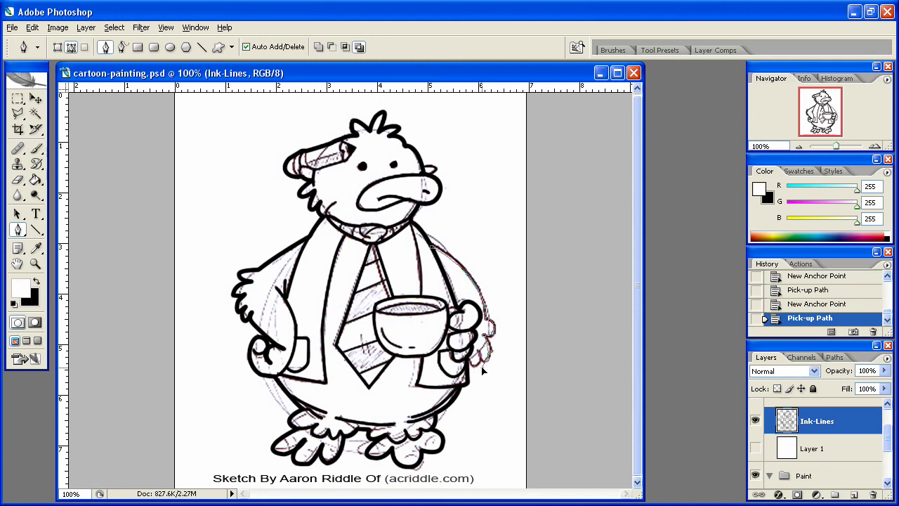
pyautogui.click(481, 371)
pyautogui.click(481, 371)
pyautogui.click(473, 341)
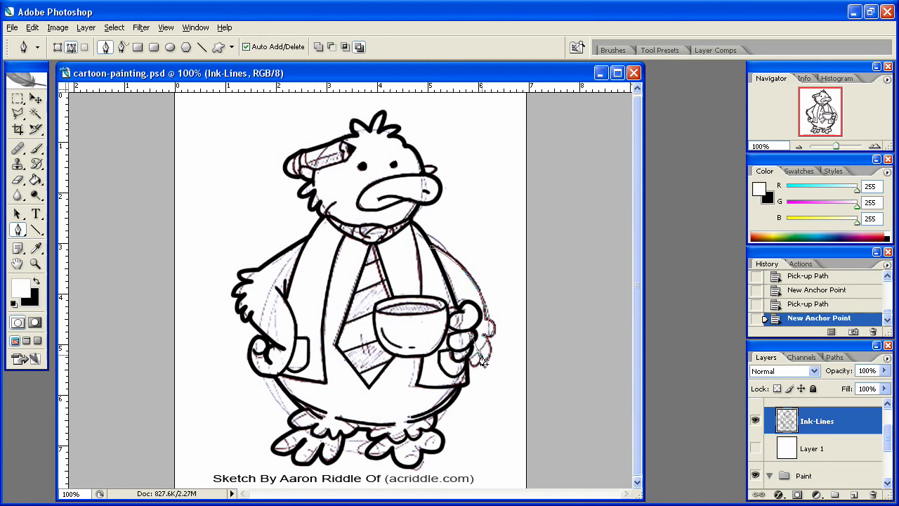
pyautogui.click(479, 360)
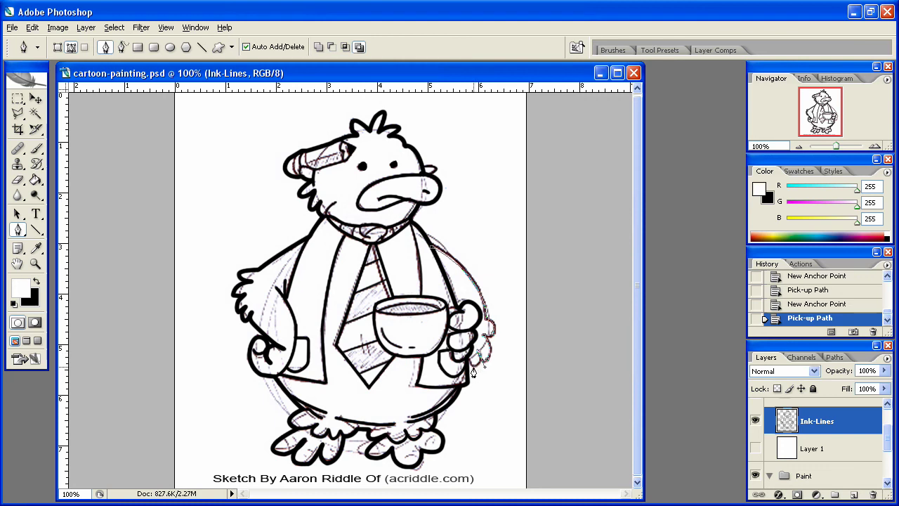
pyautogui.click(469, 367)
pyautogui.click(472, 369)
pyautogui.click(466, 360)
pyautogui.rightClick(480, 322)
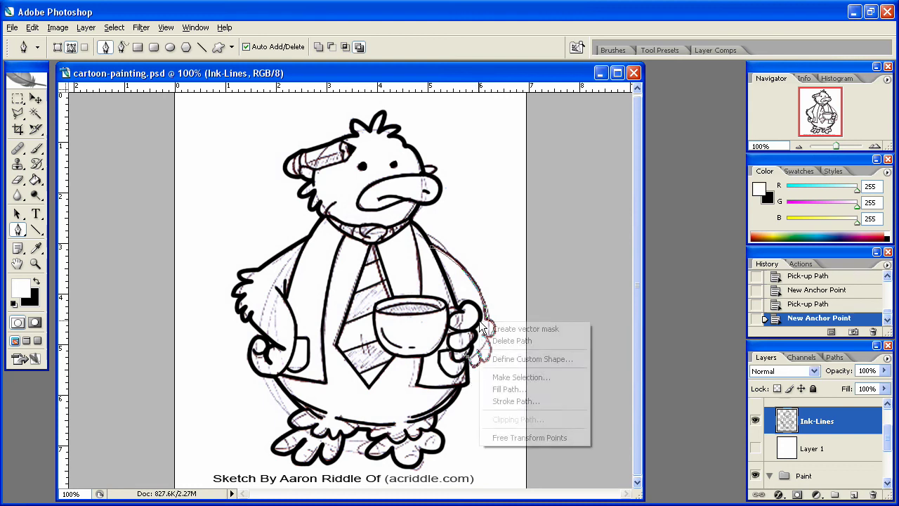
pyautogui.click(543, 400)
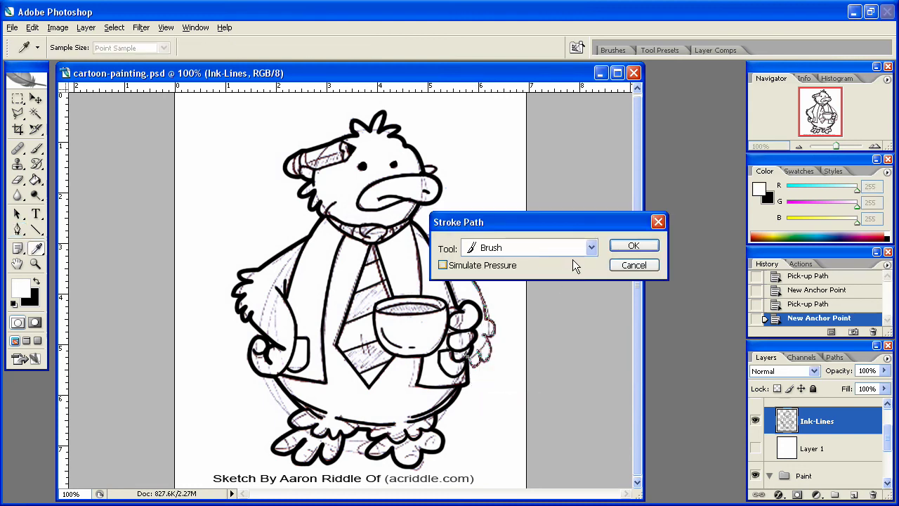
pyautogui.click(633, 264)
pyautogui.press('p')
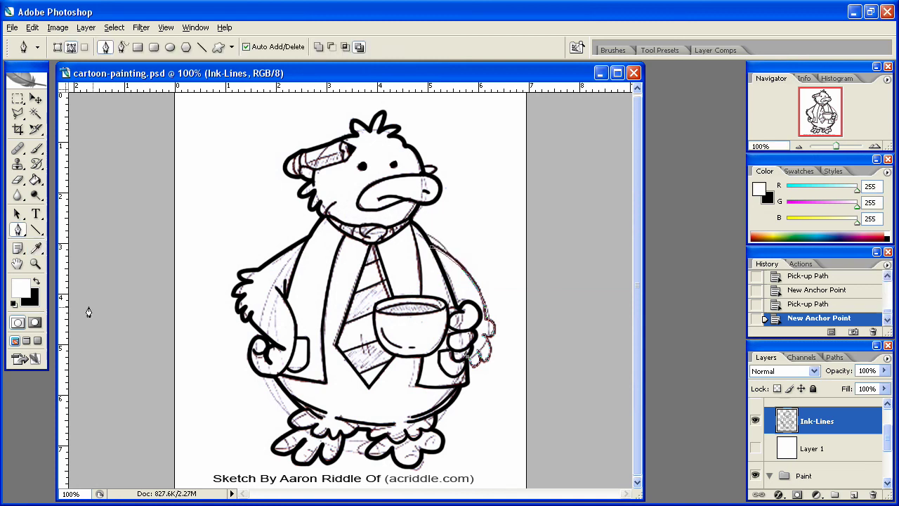
# - Make black the foreground color, stroke the arm and feather path with the Brush, and delete the path
pyautogui.click(37, 281)
pyautogui.rightClick(351, 335)
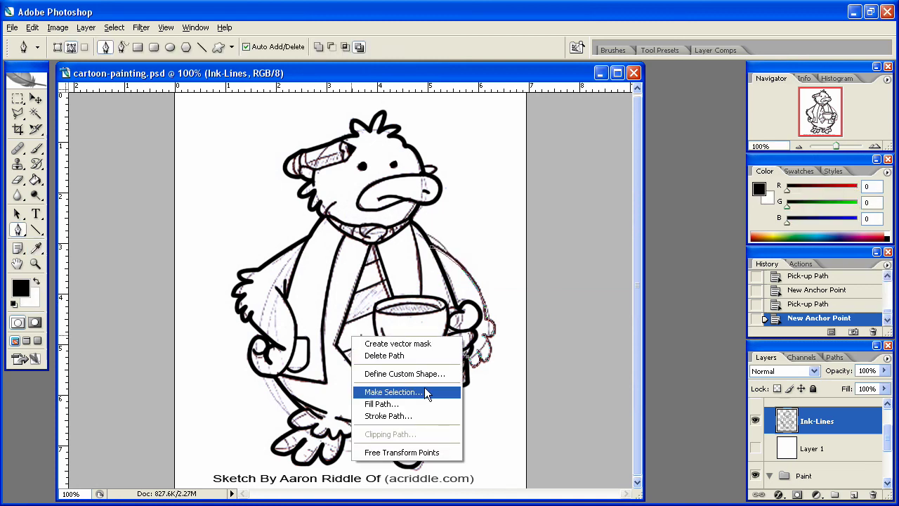
pyautogui.click(399, 416)
pyautogui.click(635, 247)
pyautogui.rightClick(495, 349)
pyautogui.click(525, 389)
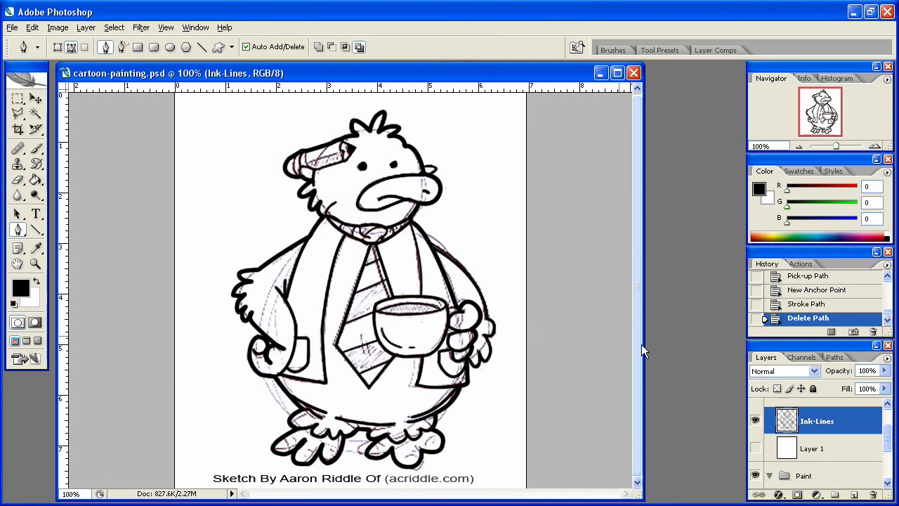
# - Toggle Layer 1's visibility repeatedly to compare the inked arm with the sketch, leaving the layer hidden
pyautogui.click(755, 449)
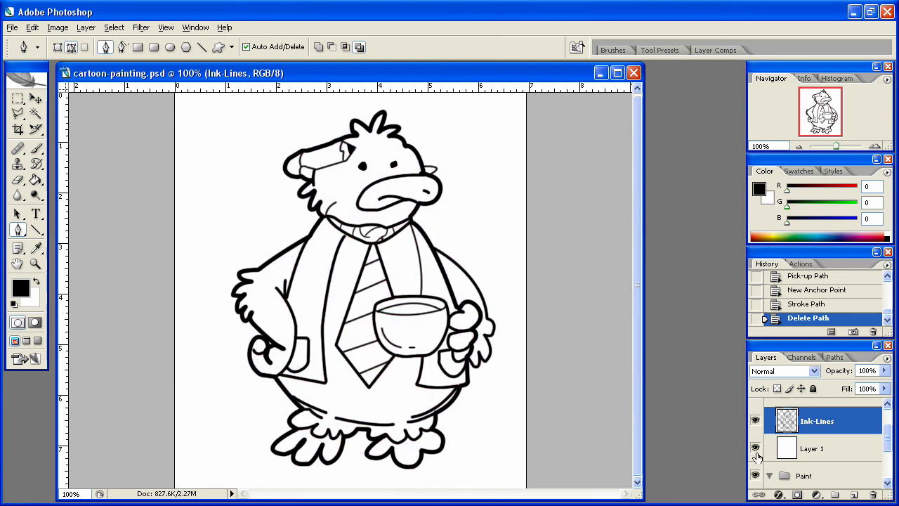
pyautogui.click(756, 454)
pyautogui.click(756, 453)
pyautogui.click(756, 450)
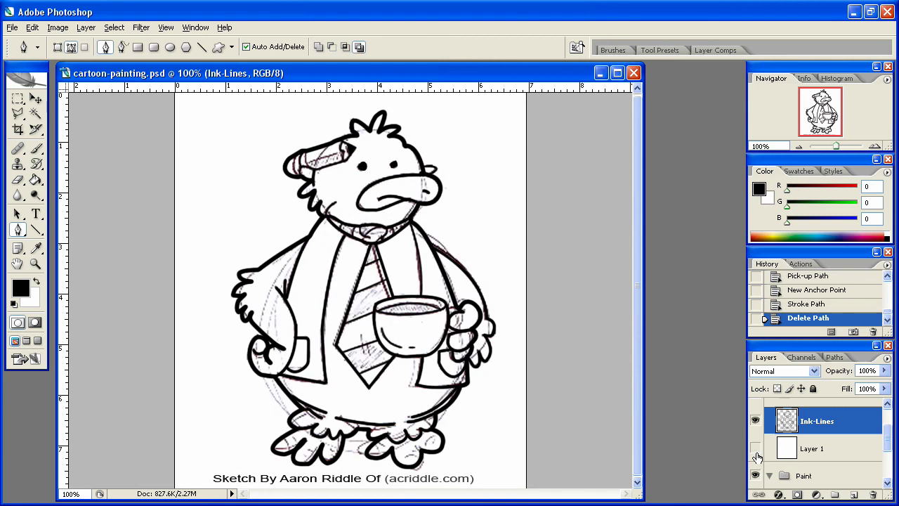
pyautogui.click(756, 449)
pyautogui.click(756, 450)
# - Undo the path deletion, the stroke and the feather tuft anchors, back to the arm's first curve
pyautogui.hotkey('ctrl', 'alt', 'z')
pyautogui.hotkey('ctrl', 'alt', 'z')
pyautogui.hotkey('ctrl', 'alt', 'z')
pyautogui.hotkey('ctrl', 'alt', 'z')
pyautogui.hotkey('ctrl', 'alt', 'z')
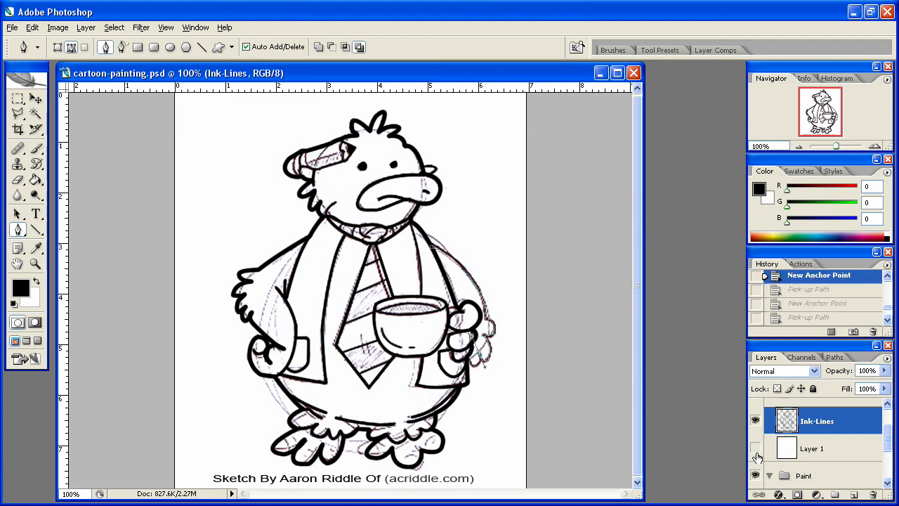
pyautogui.hotkey('ctrl', 'alt', 'z')
pyautogui.hotkey('ctrl', 'alt', 'z')
pyautogui.hotkey('ctrl', 'alt', 'z')
pyautogui.hotkey('ctrl', 'alt', 'z')
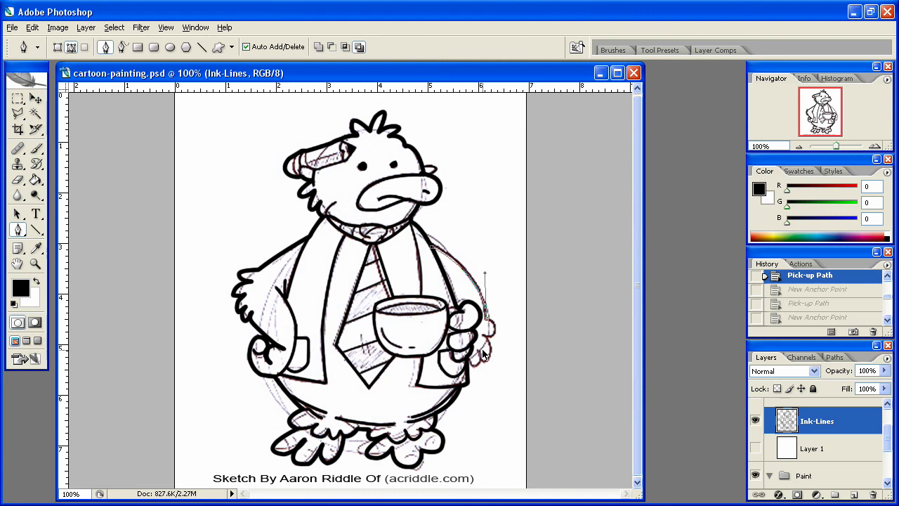
# - Curve the arm path in behind the mug-holding hand, stroke it with the Brush, delete the path, and show Layer 1 again
pyautogui.moveTo(469, 358); pyautogui.dragTo(443, 364)
pyautogui.rightClick(479, 345)
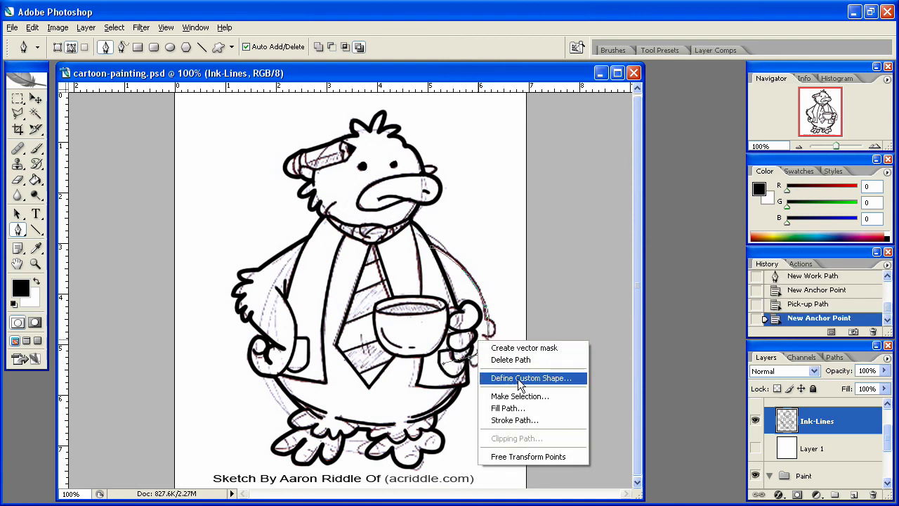
pyautogui.click(529, 420)
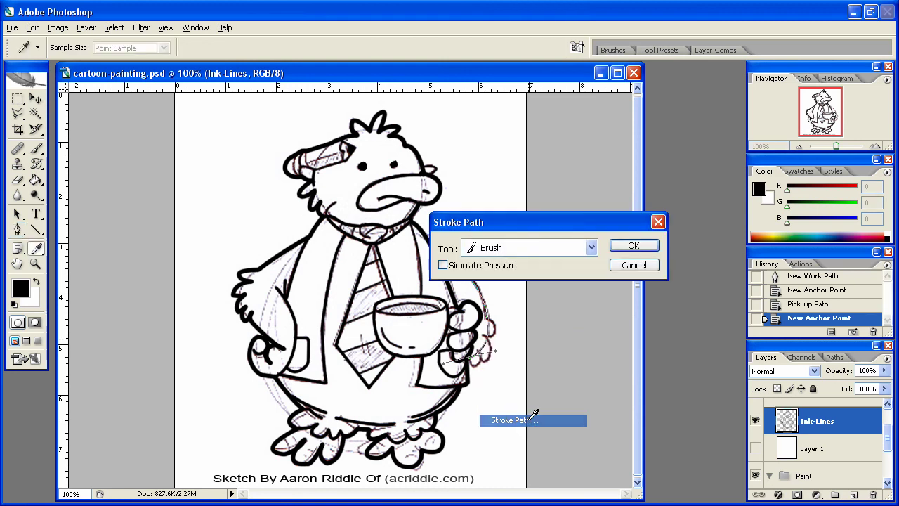
pyautogui.click(627, 246)
pyautogui.rightClick(494, 355)
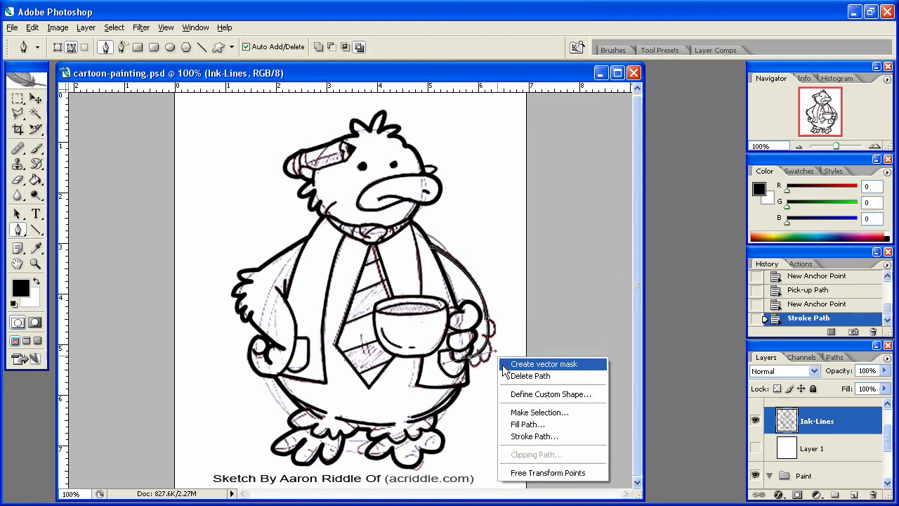
pyautogui.click(532, 373)
pyautogui.click(755, 448)
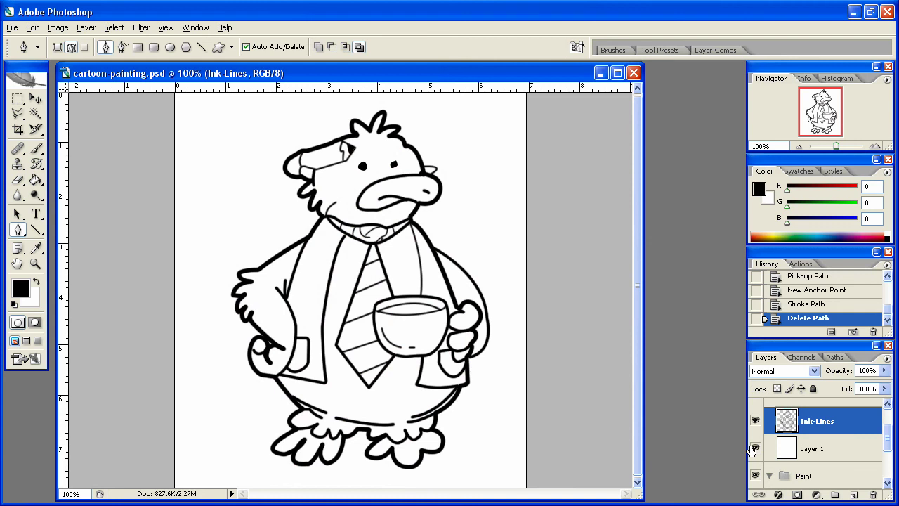